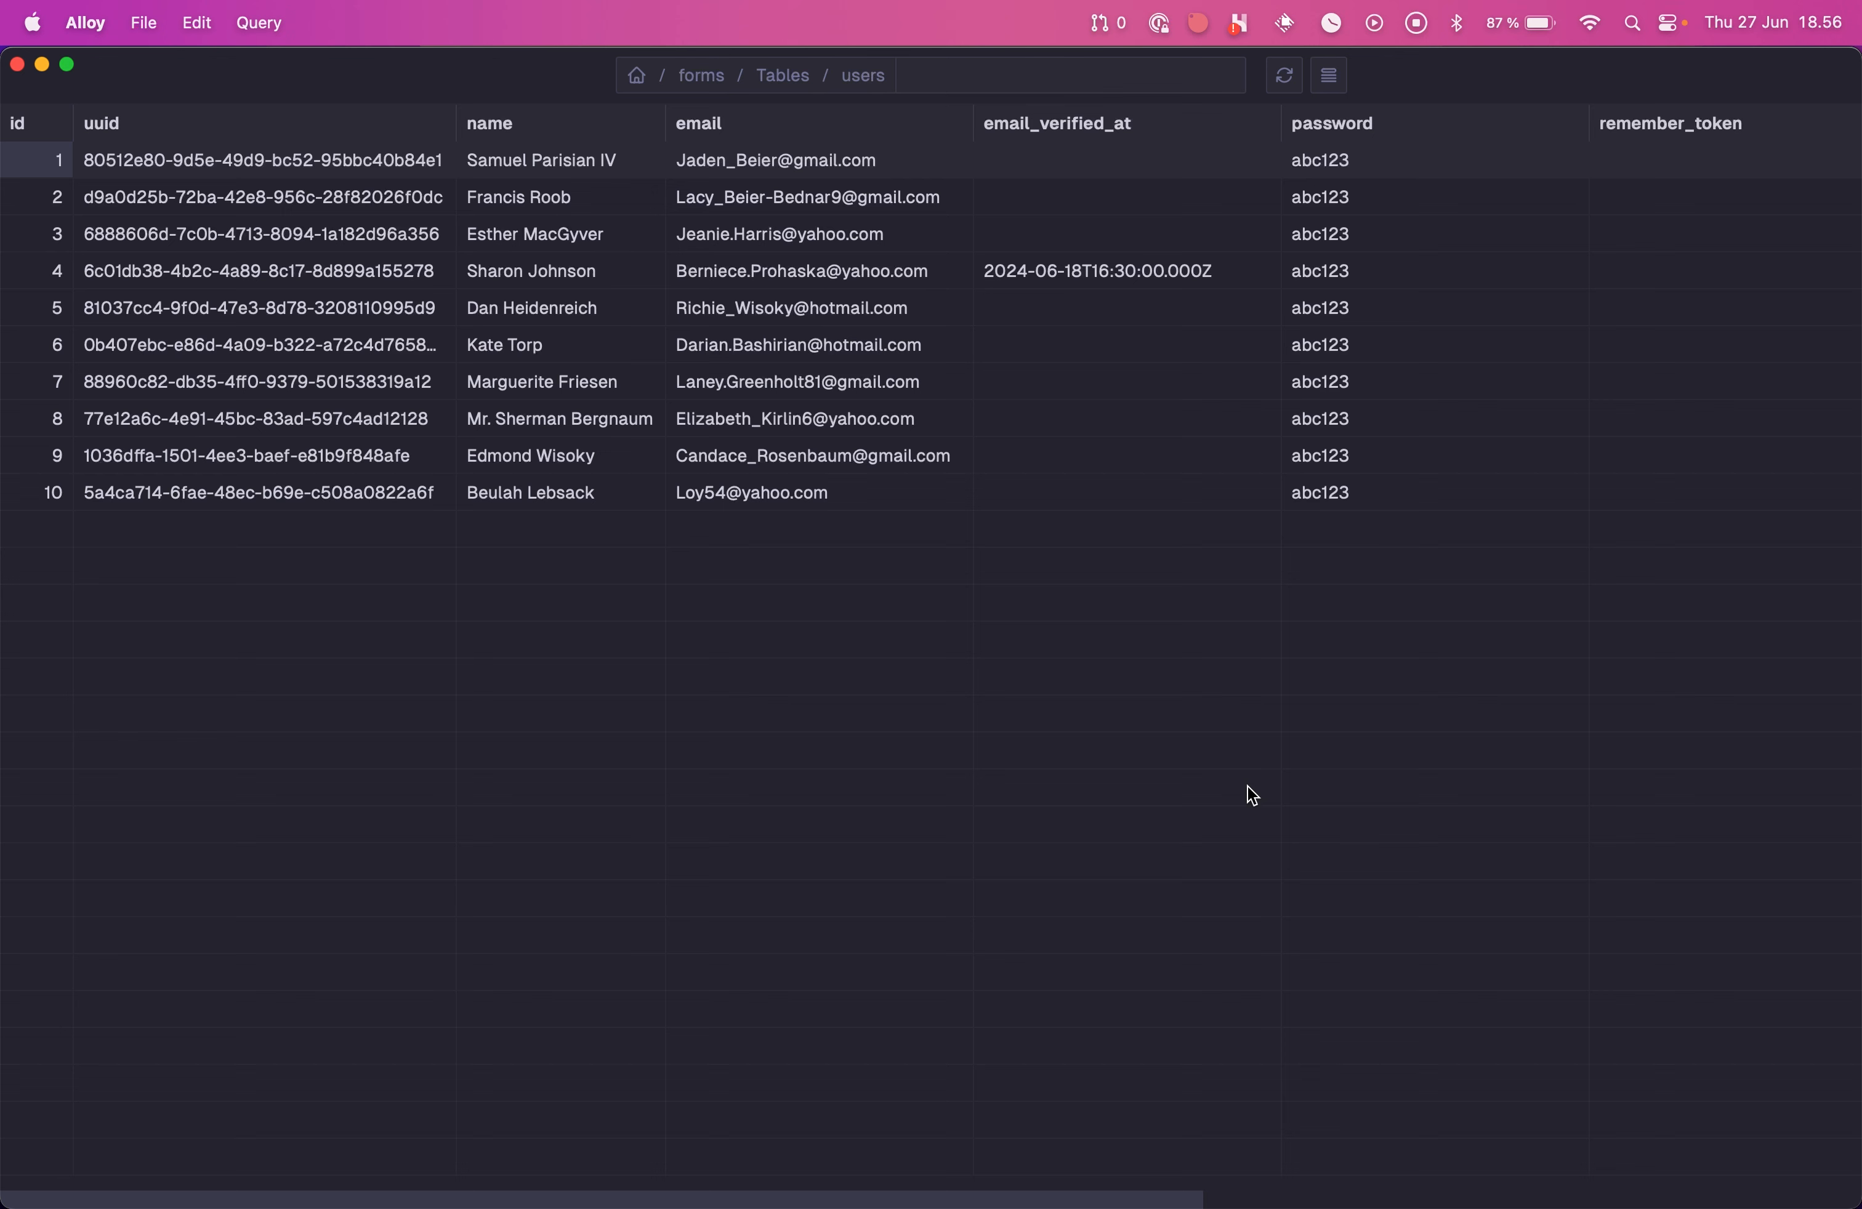
# Step: Open the teams table of the forms database
pyautogui.press('super+l')
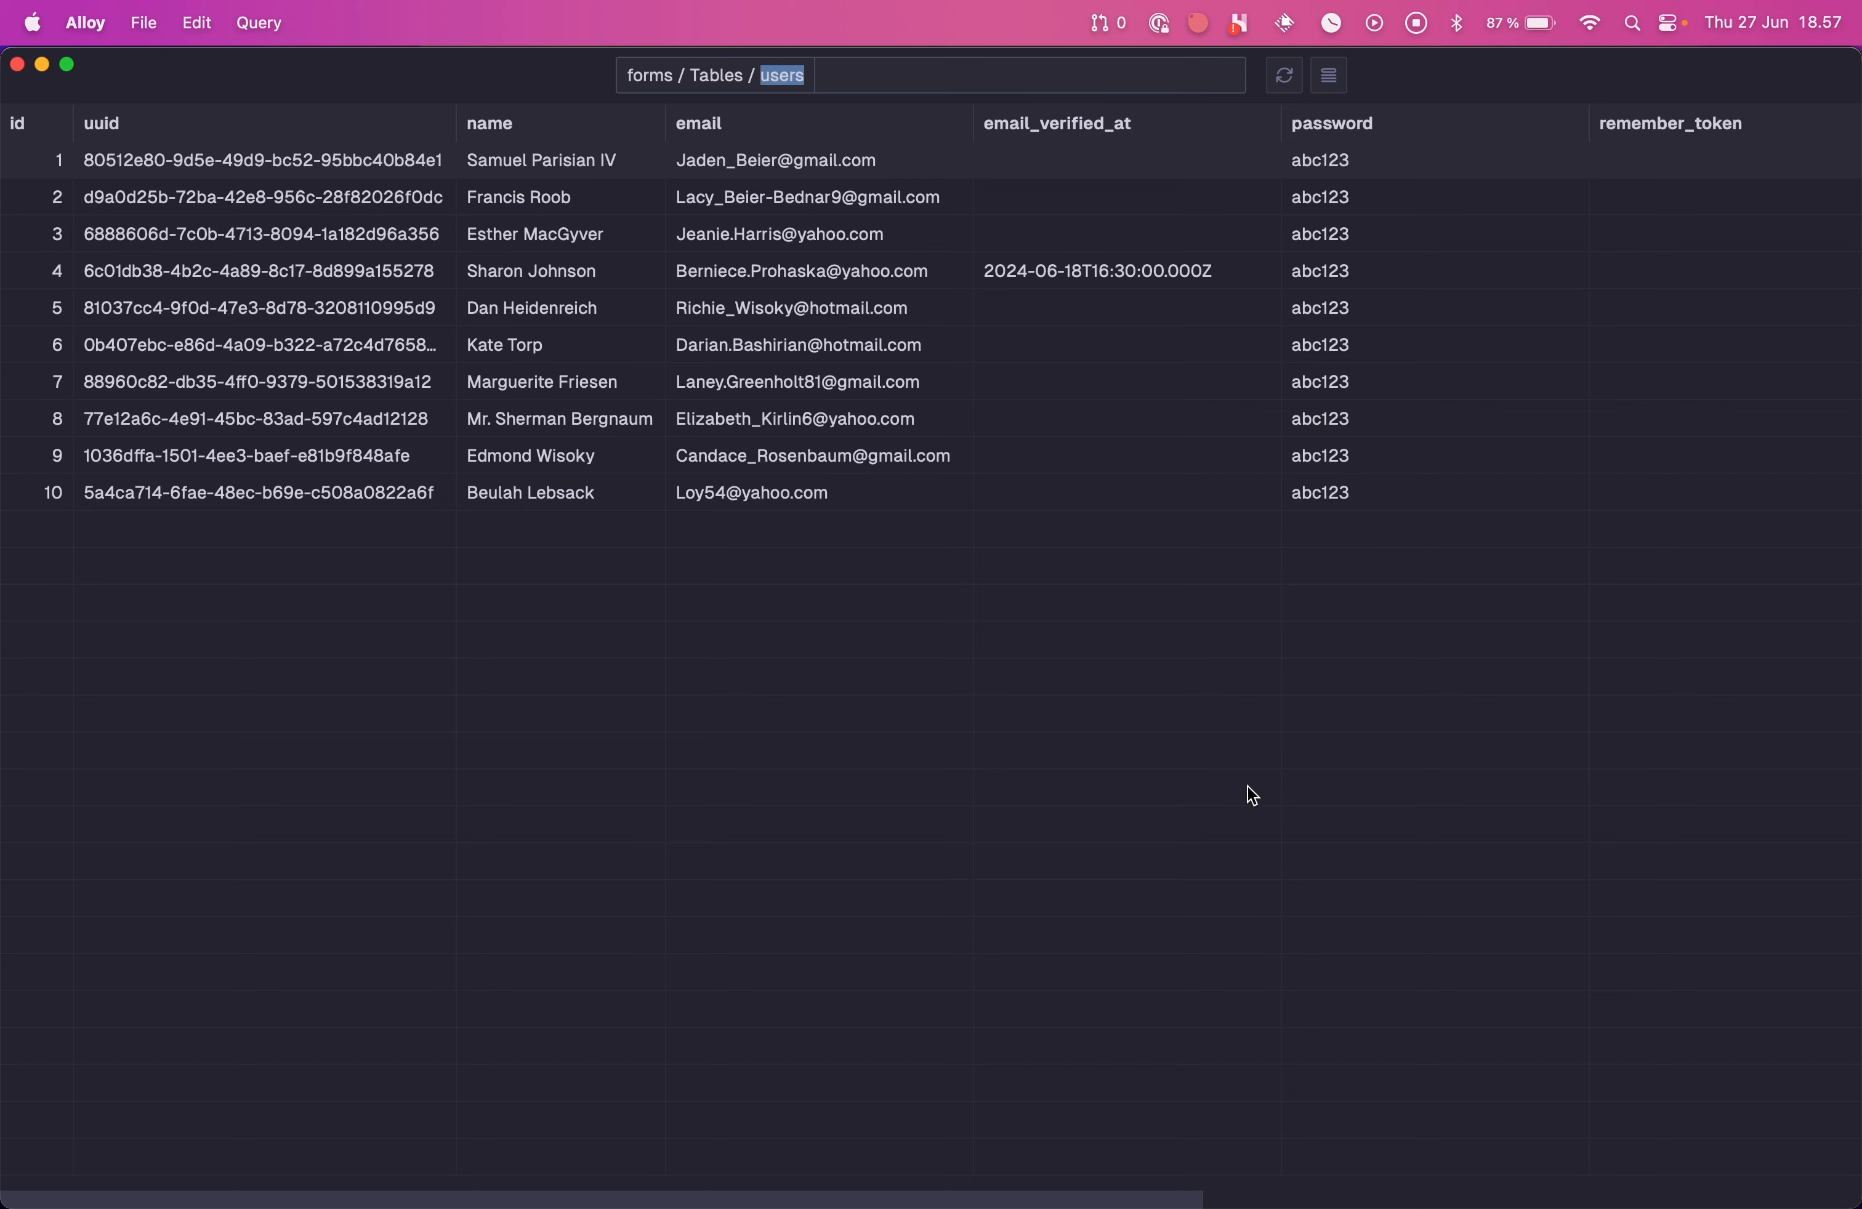
pyautogui.write('teams')
pyautogui.press('Return')
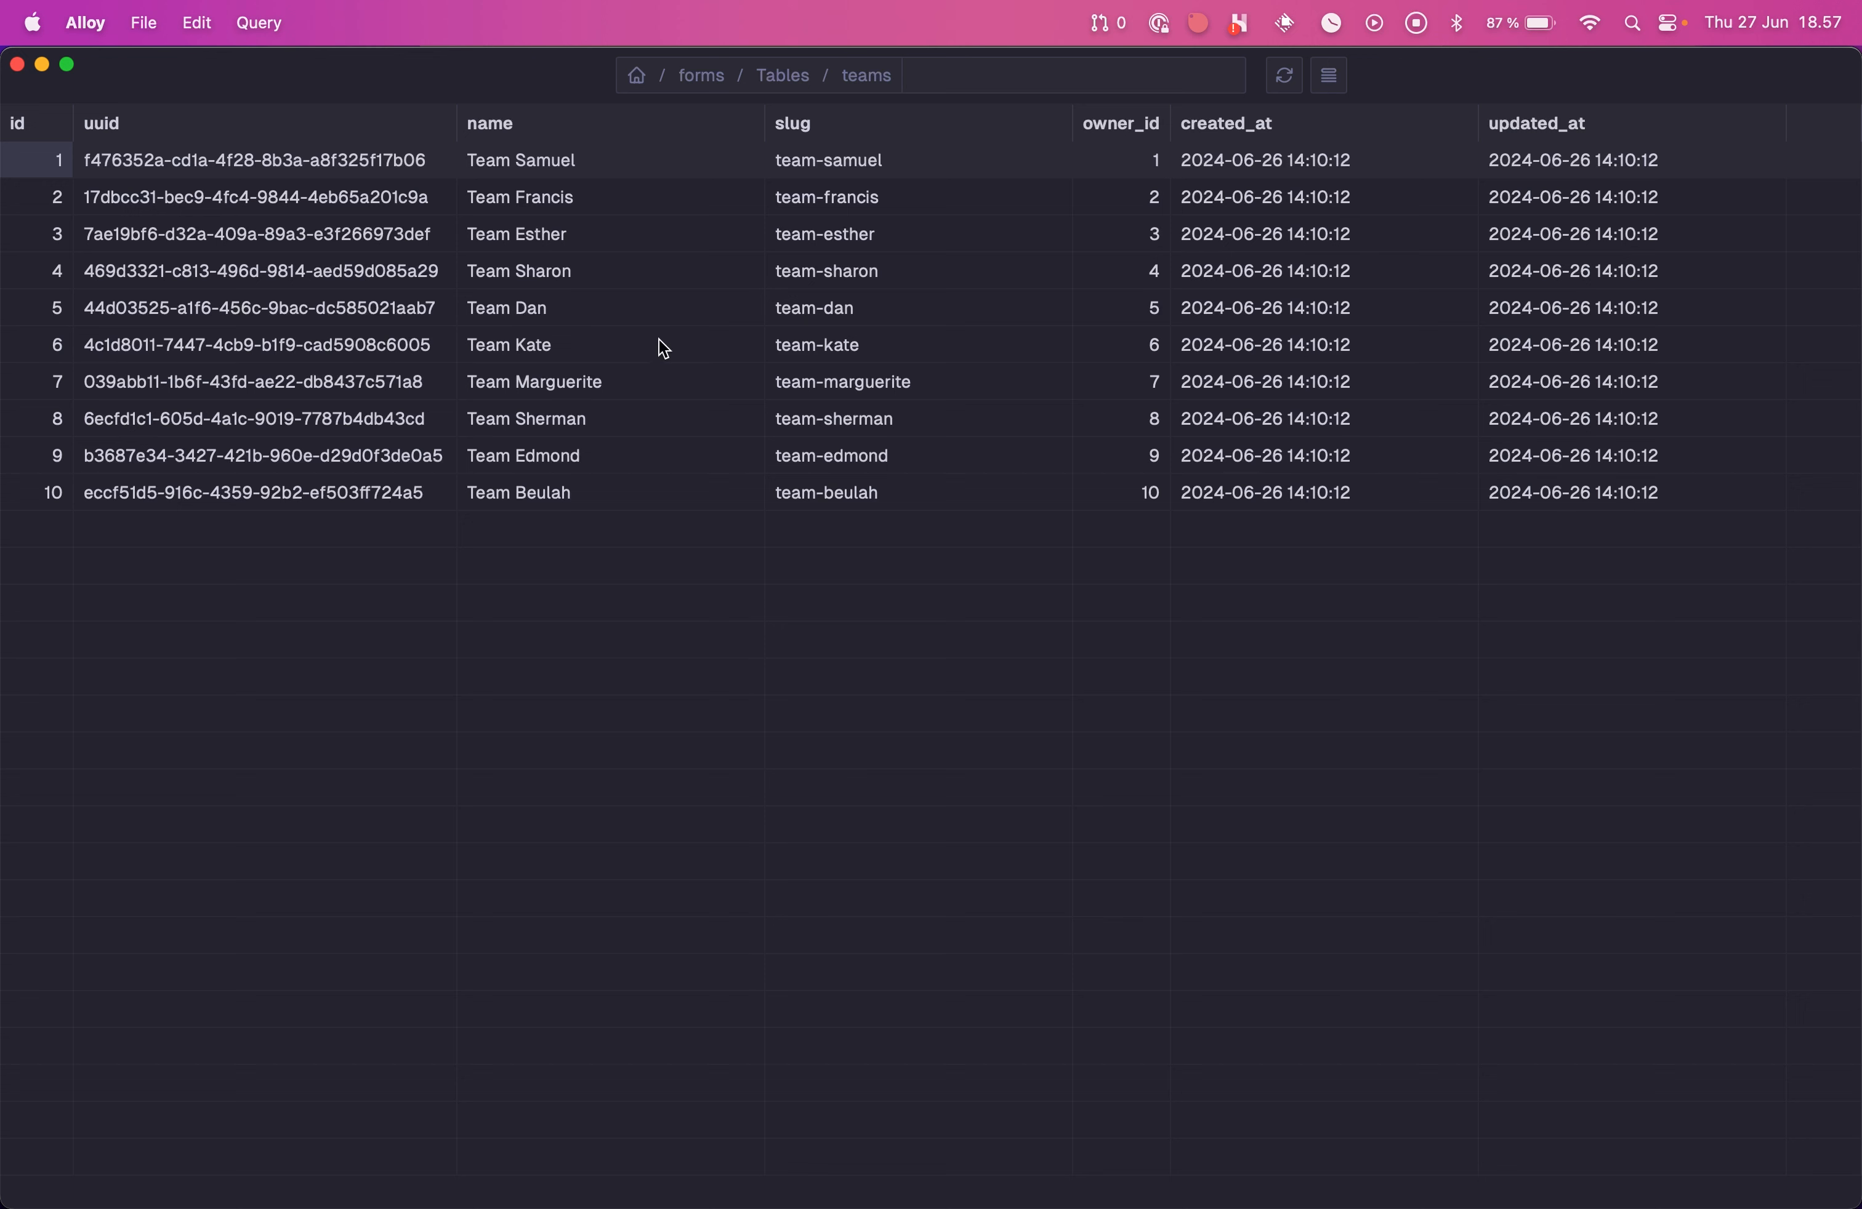
# Step: Append "asd" to the team name in the row with id 5, editing it directly in the grid
pyautogui.click(659, 312)
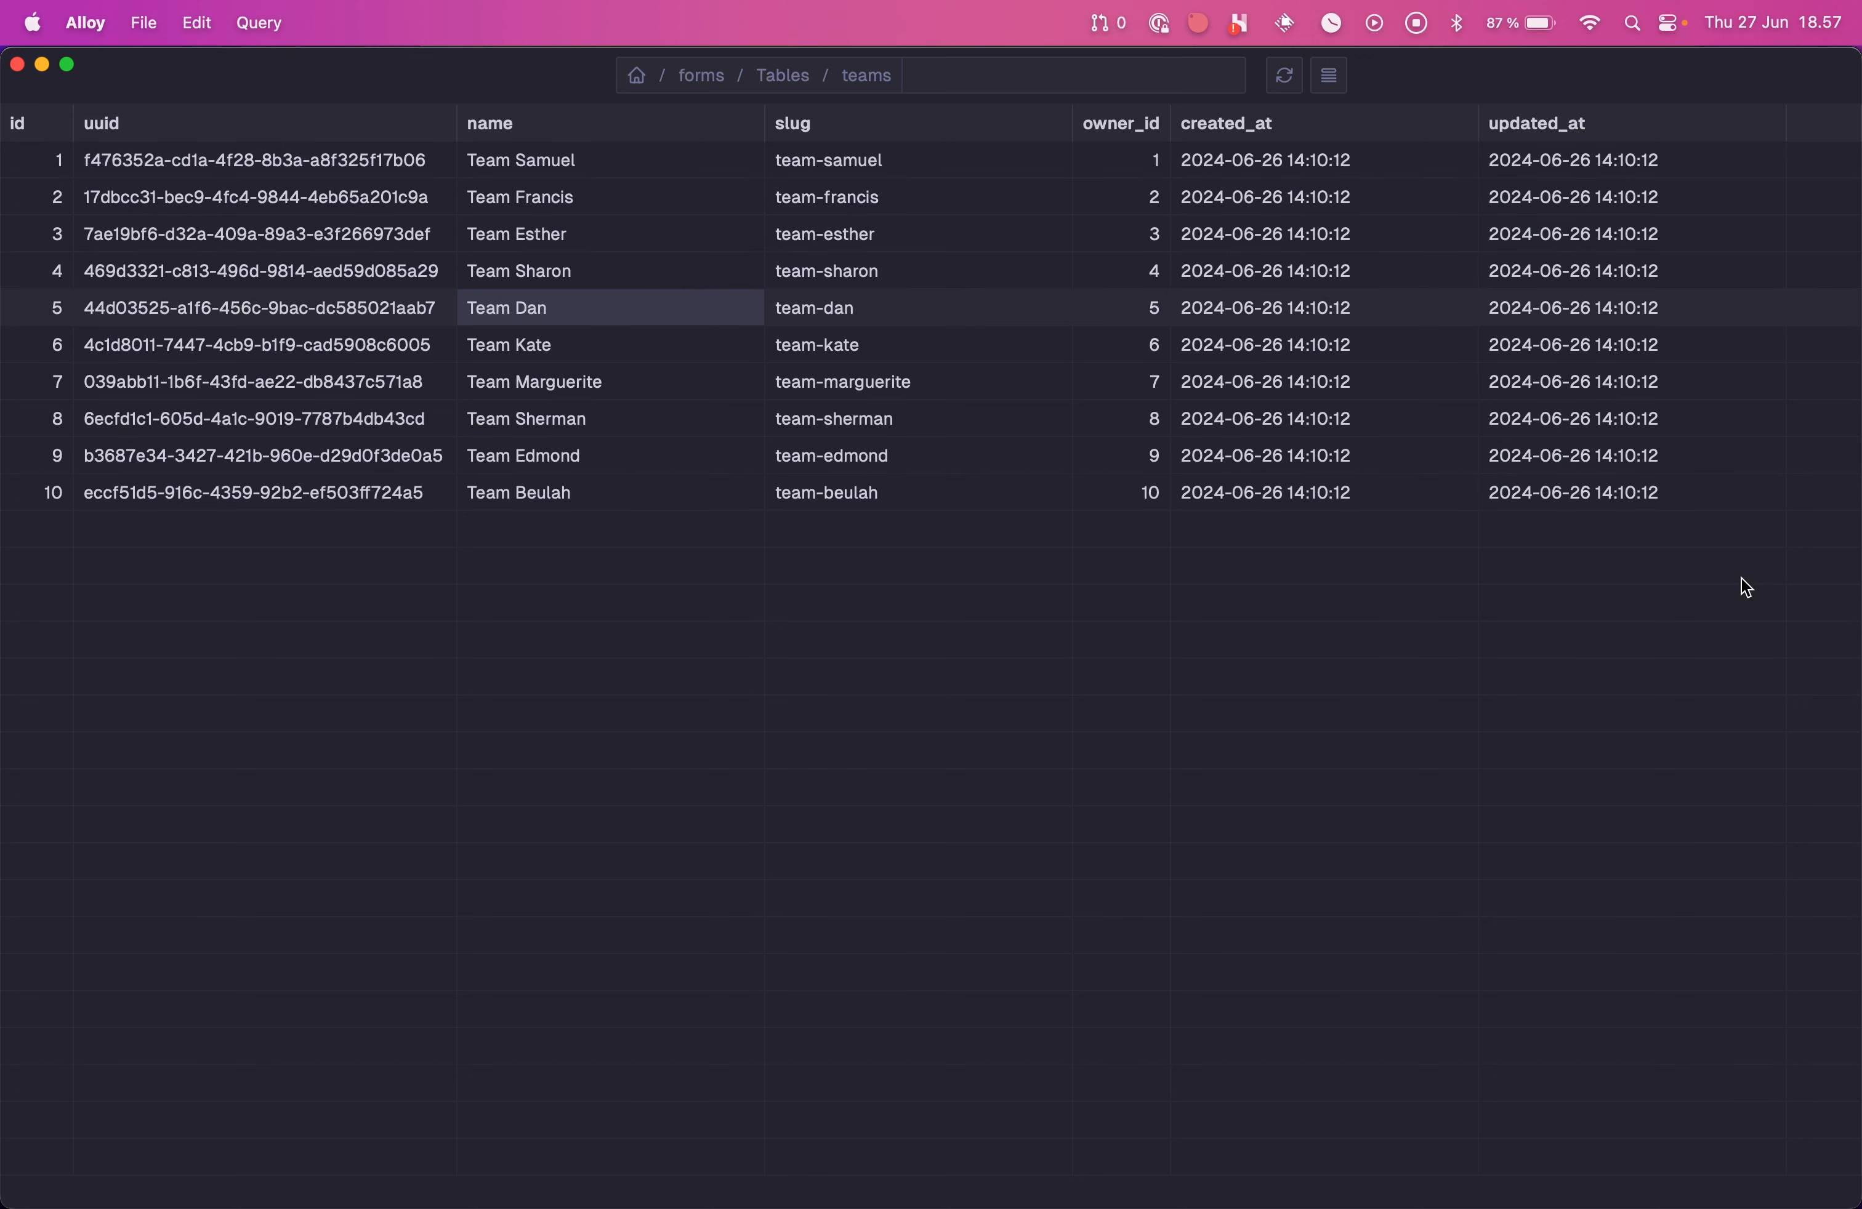
pyautogui.press('Return')
pyautogui.write('asd')
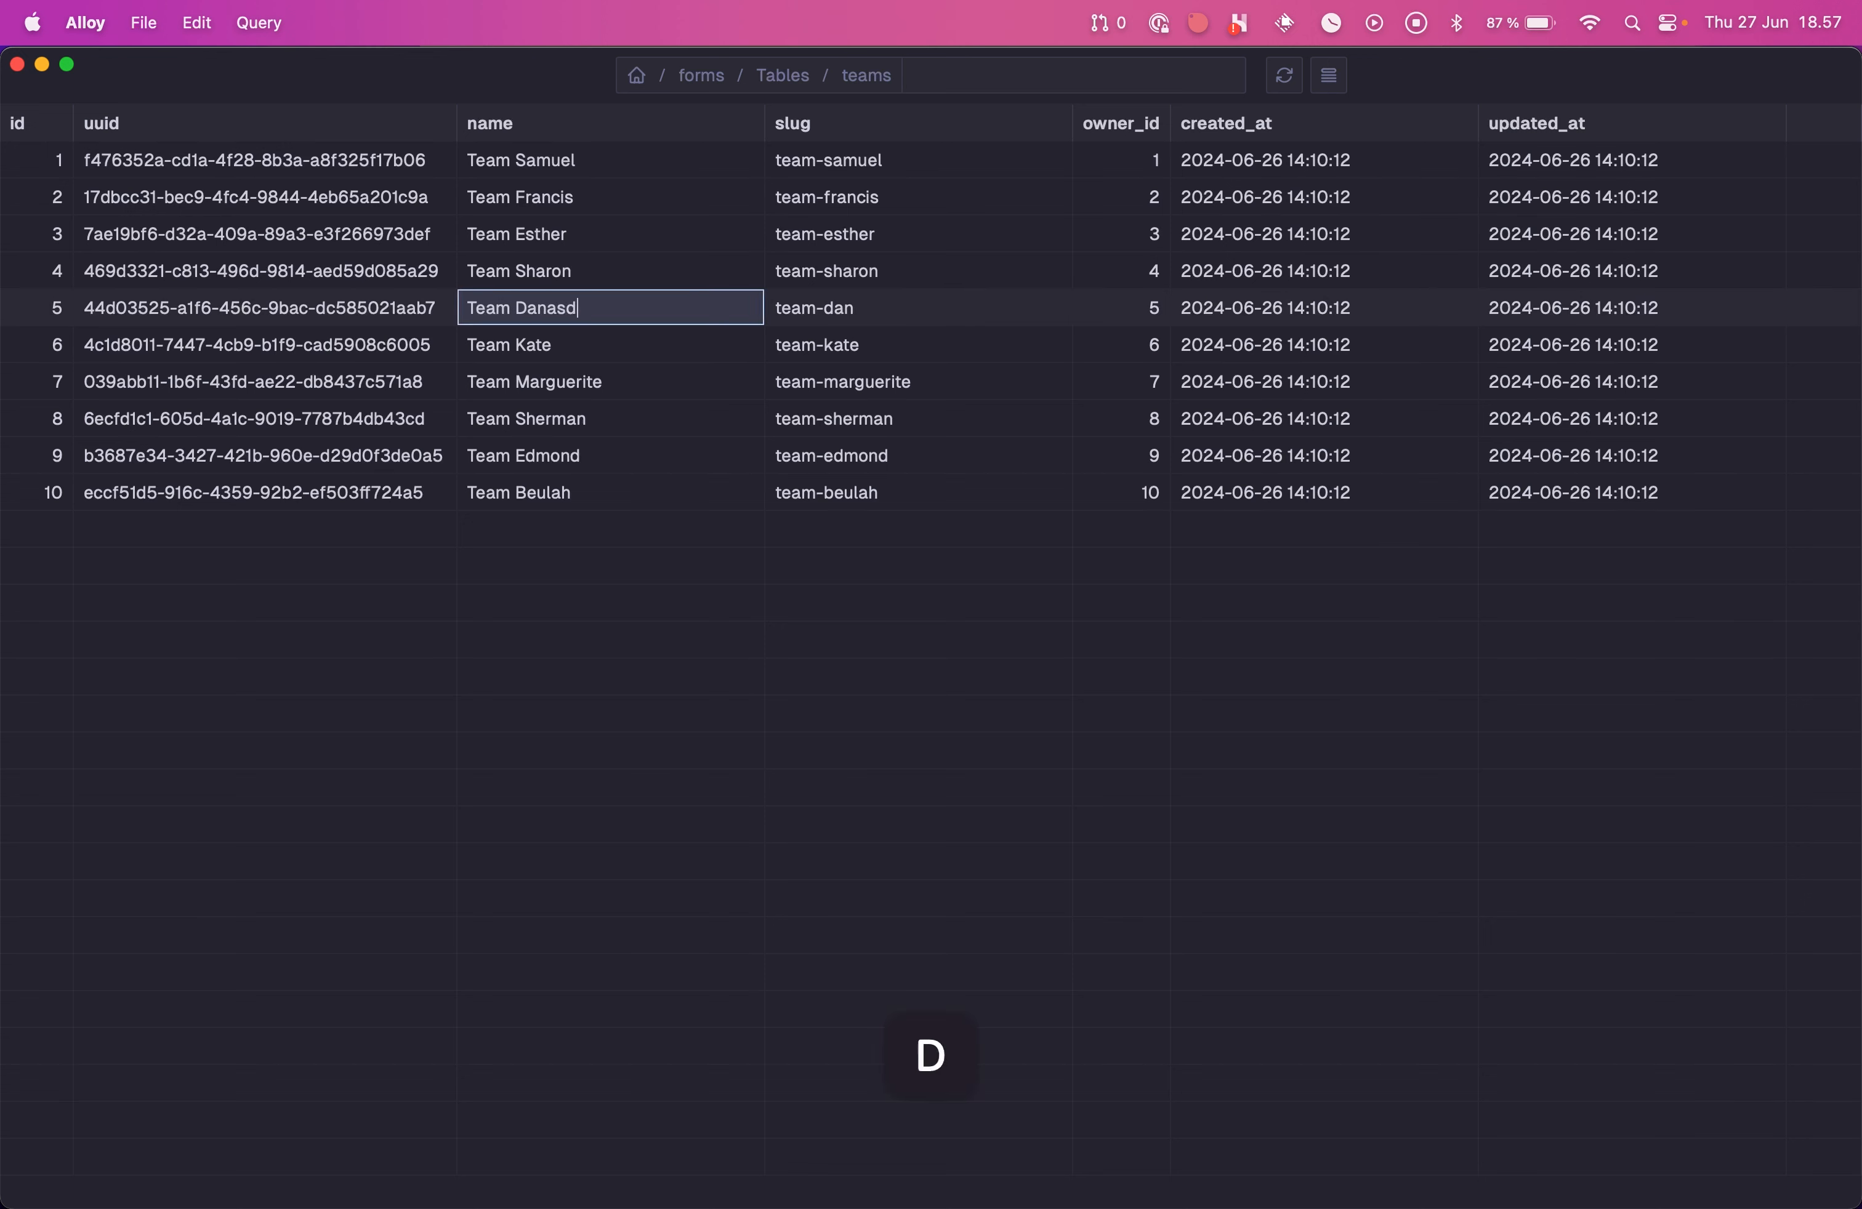
pyautogui.press('Return')
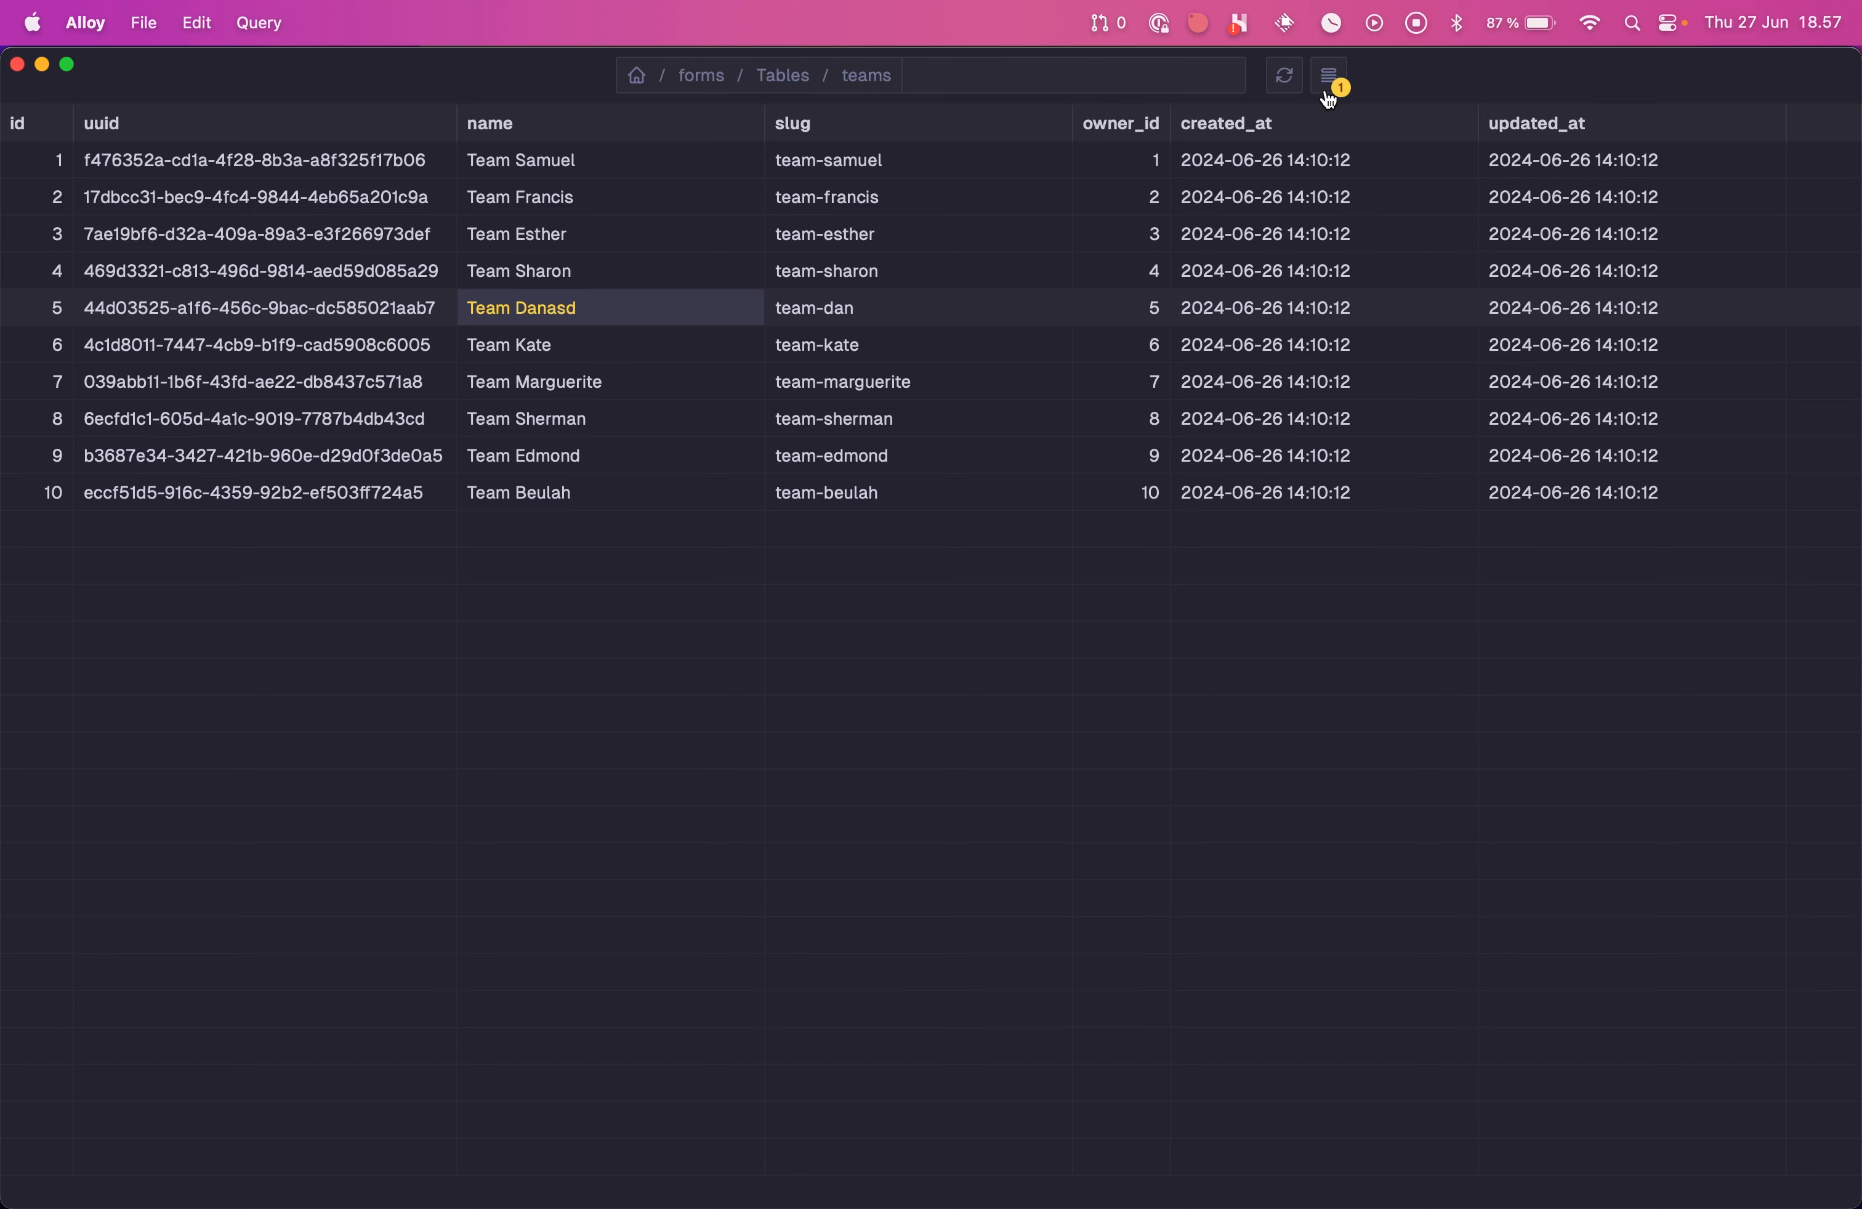
# Step: Append "2" to the team name of the row with id 6 through its record form and apply the edit
pyautogui.click(689, 348)
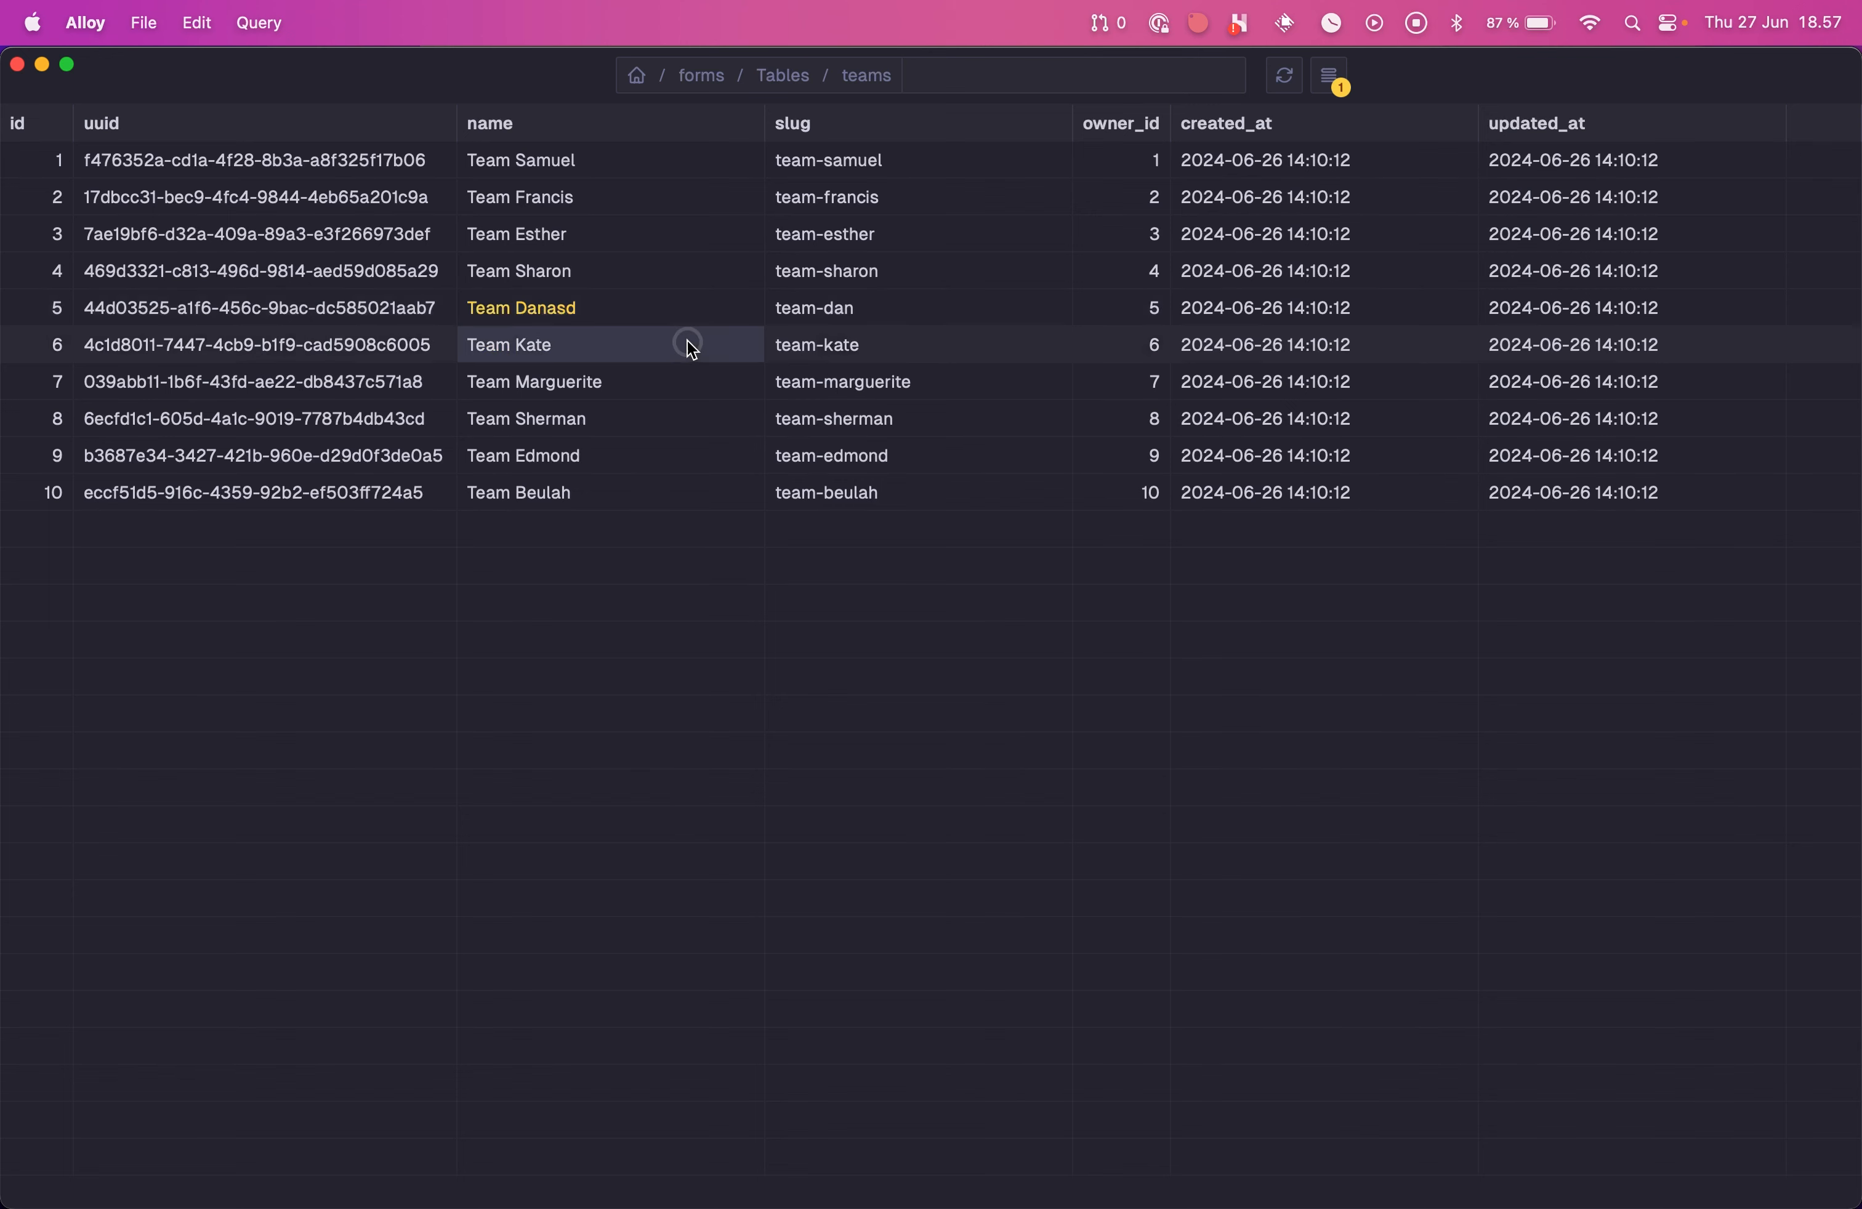
pyautogui.press('super+e')
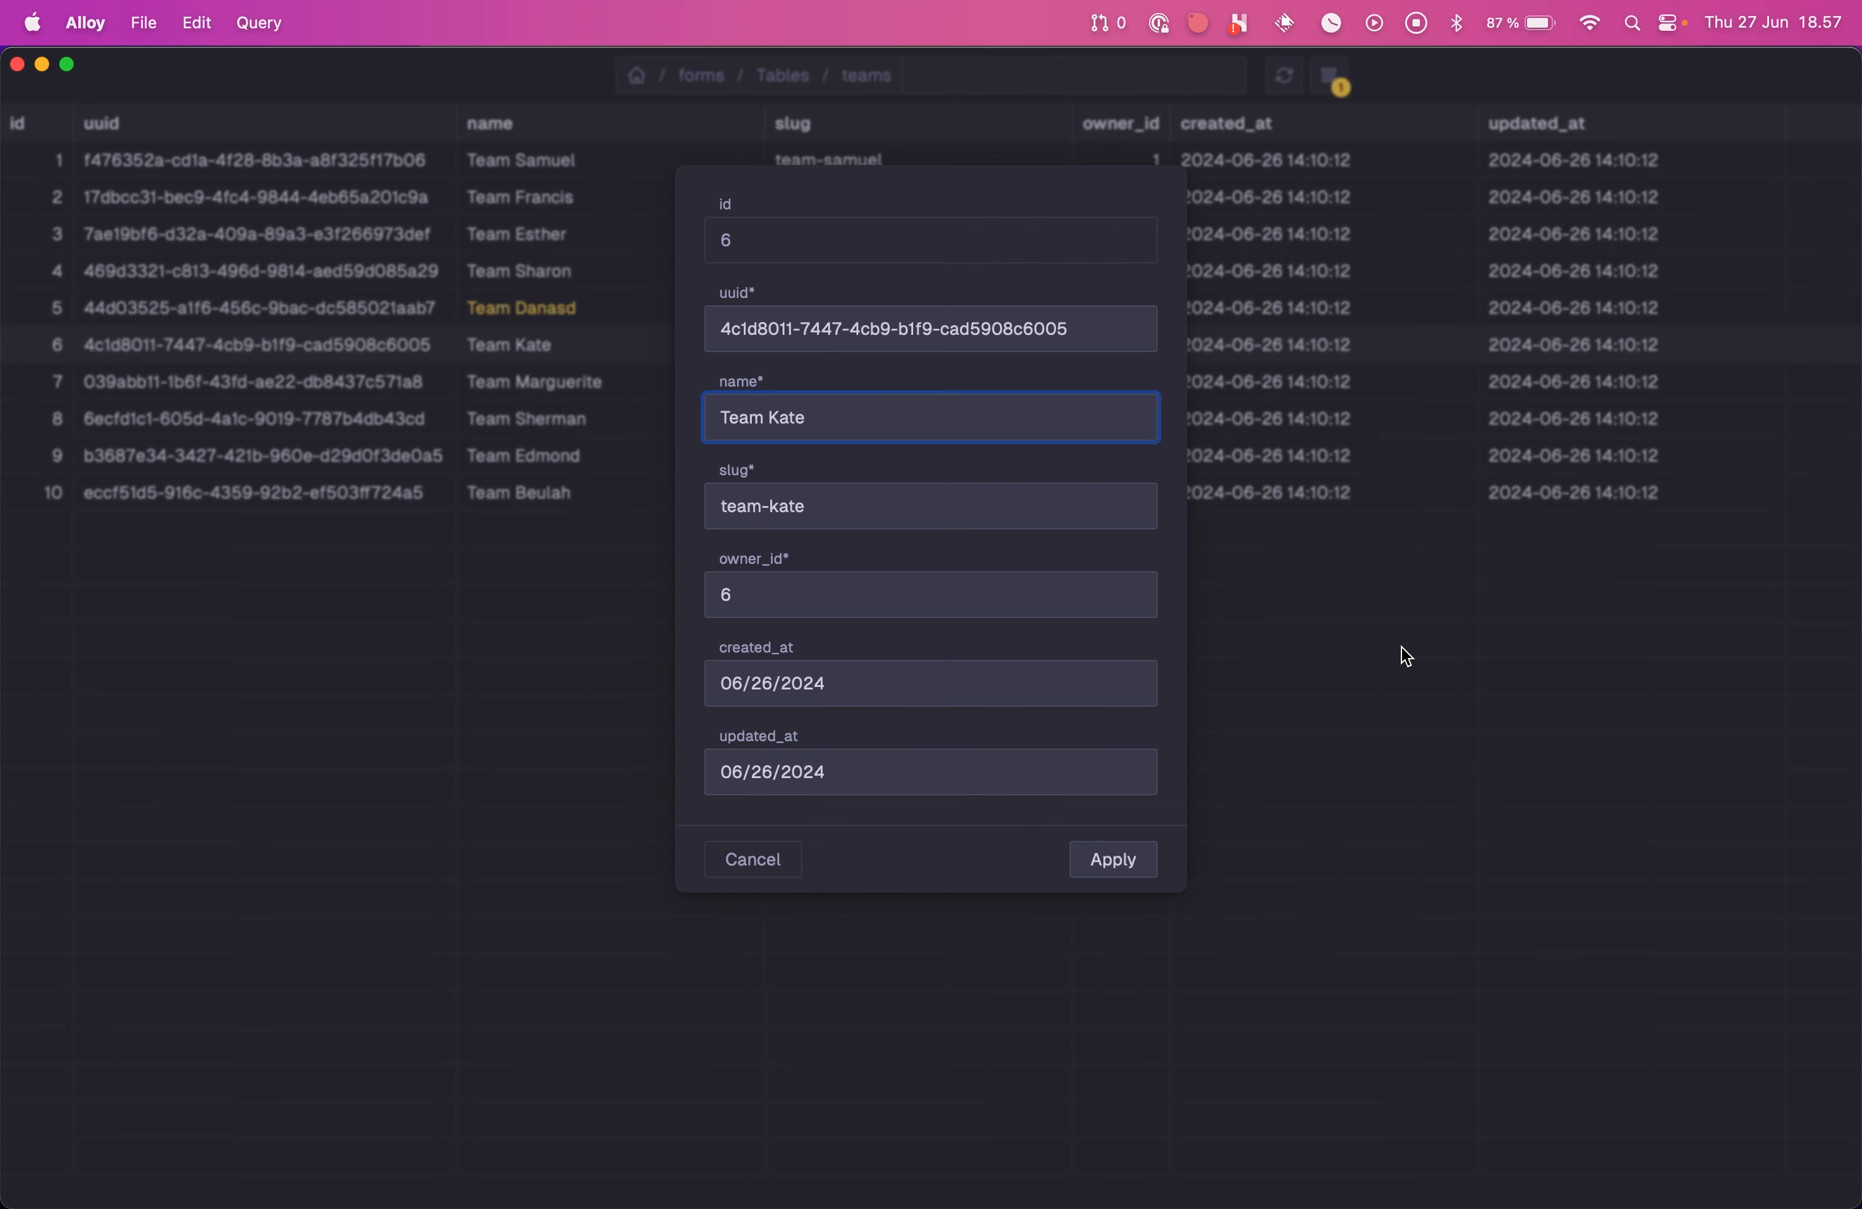
pyautogui.write('2')
pyautogui.press('Return')
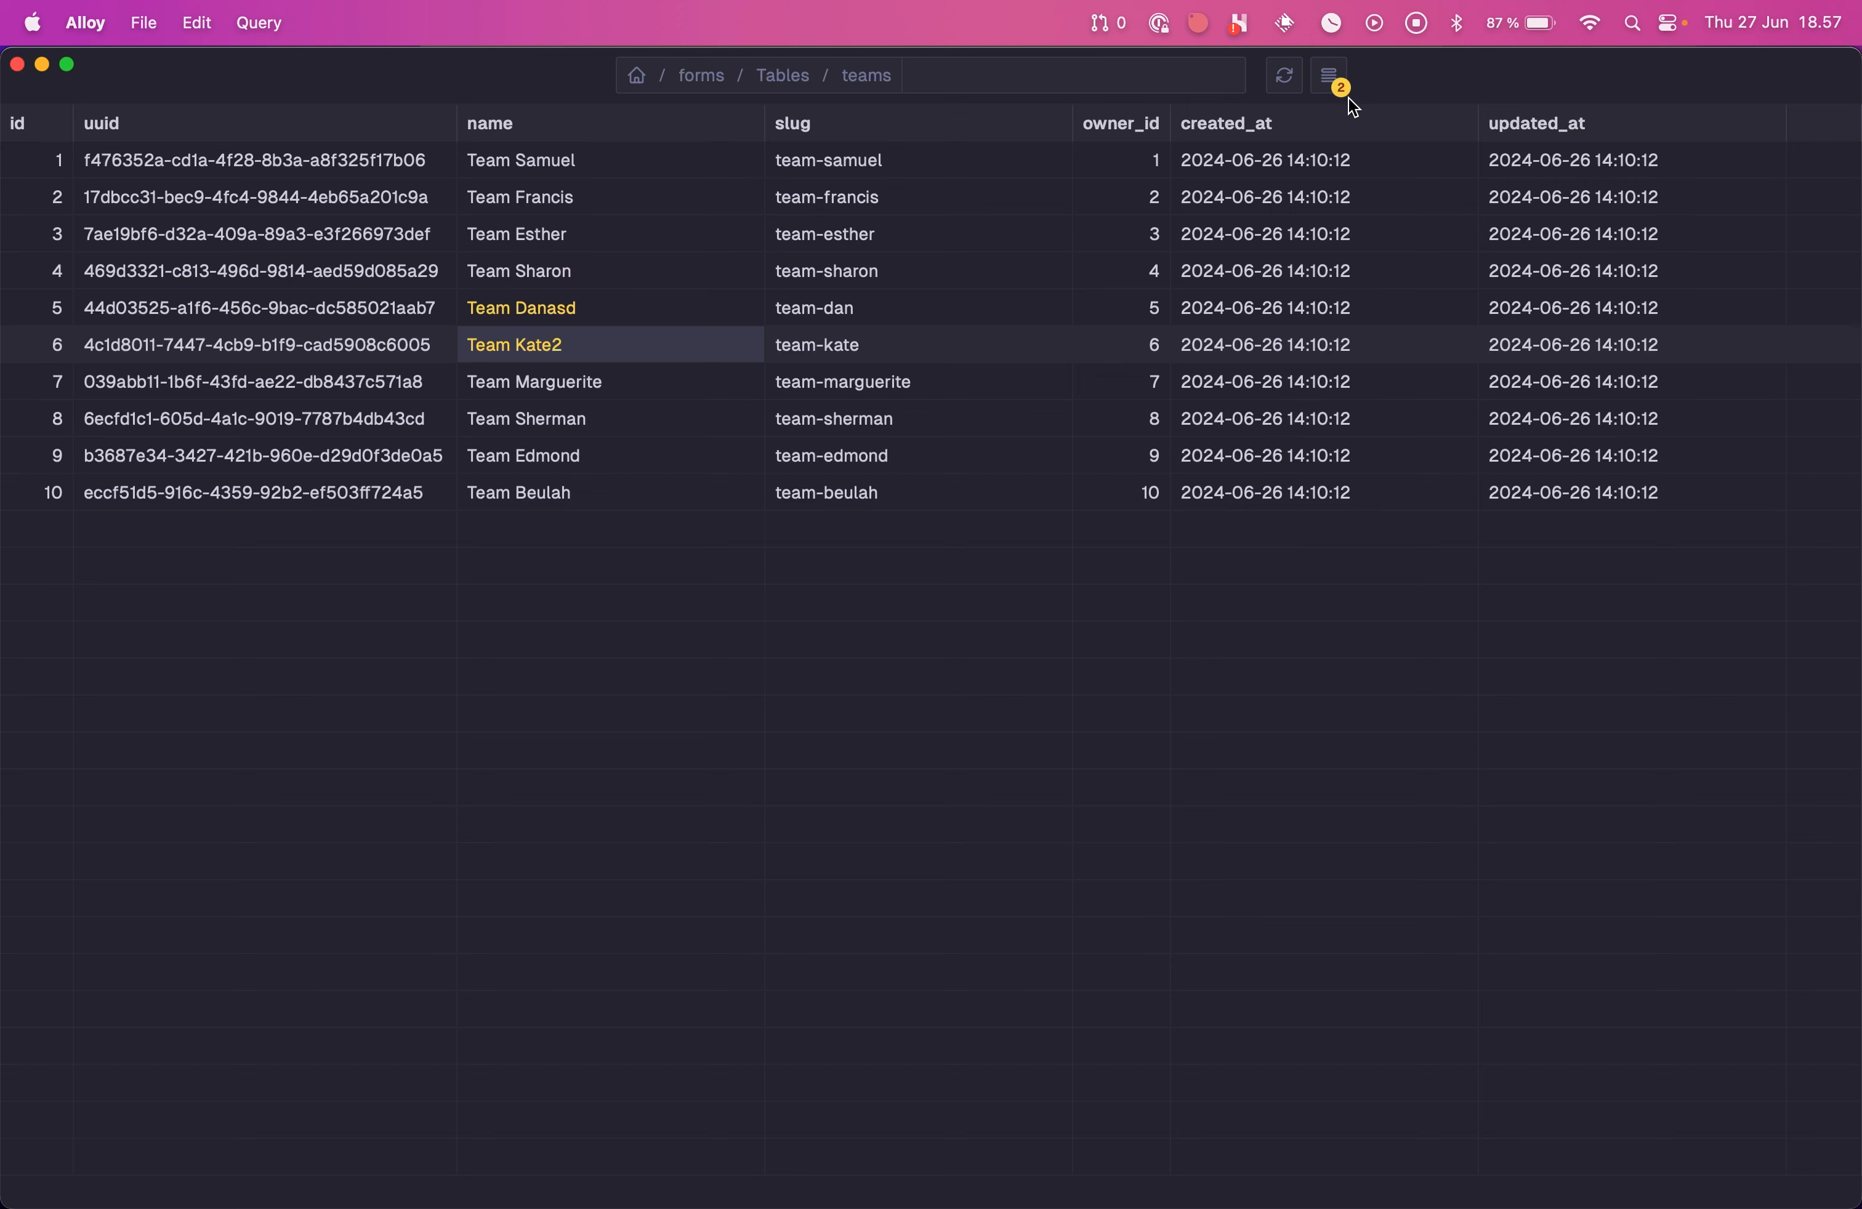
# Step: Review the pending changes to the two team names and commit them
pyautogui.click(1331, 76)
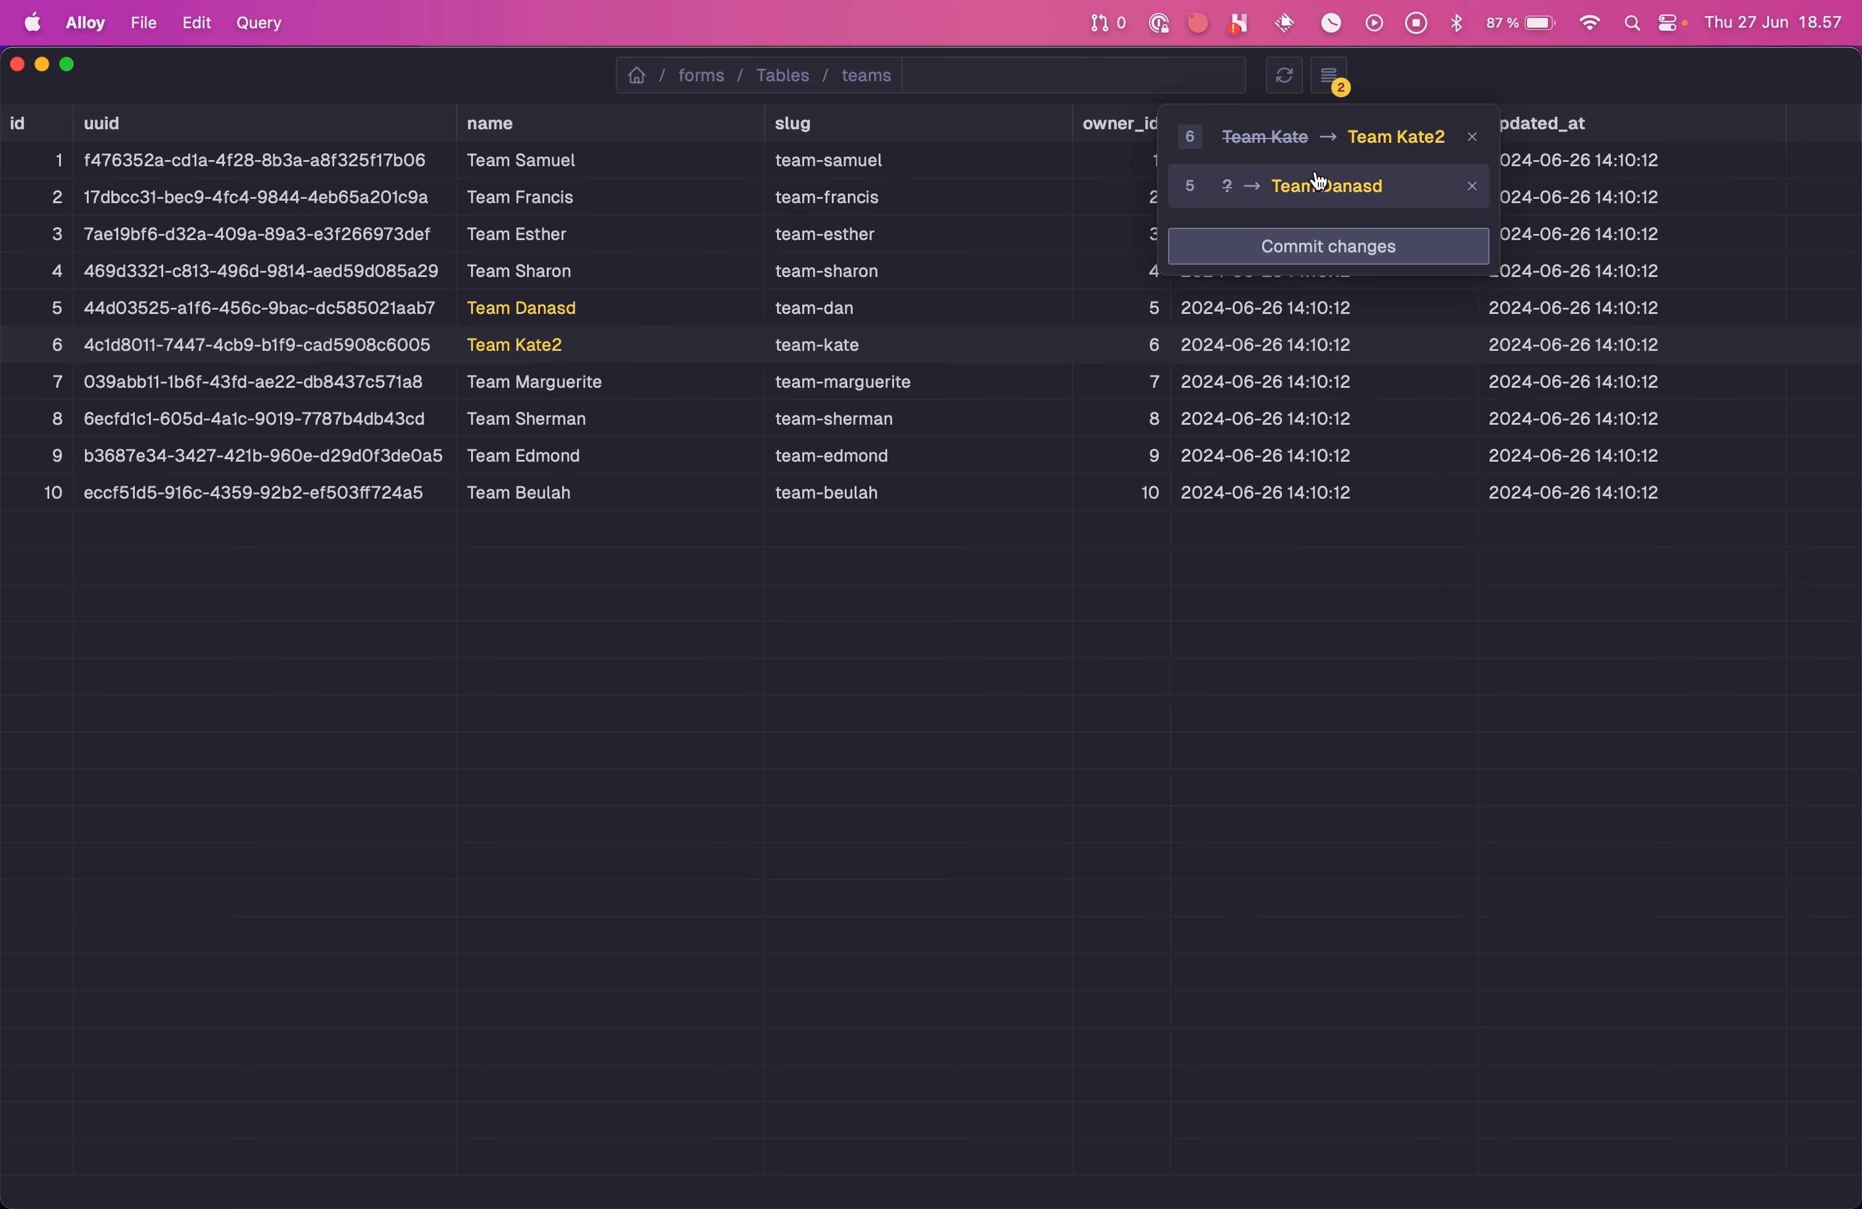
pyautogui.click(1428, 260)
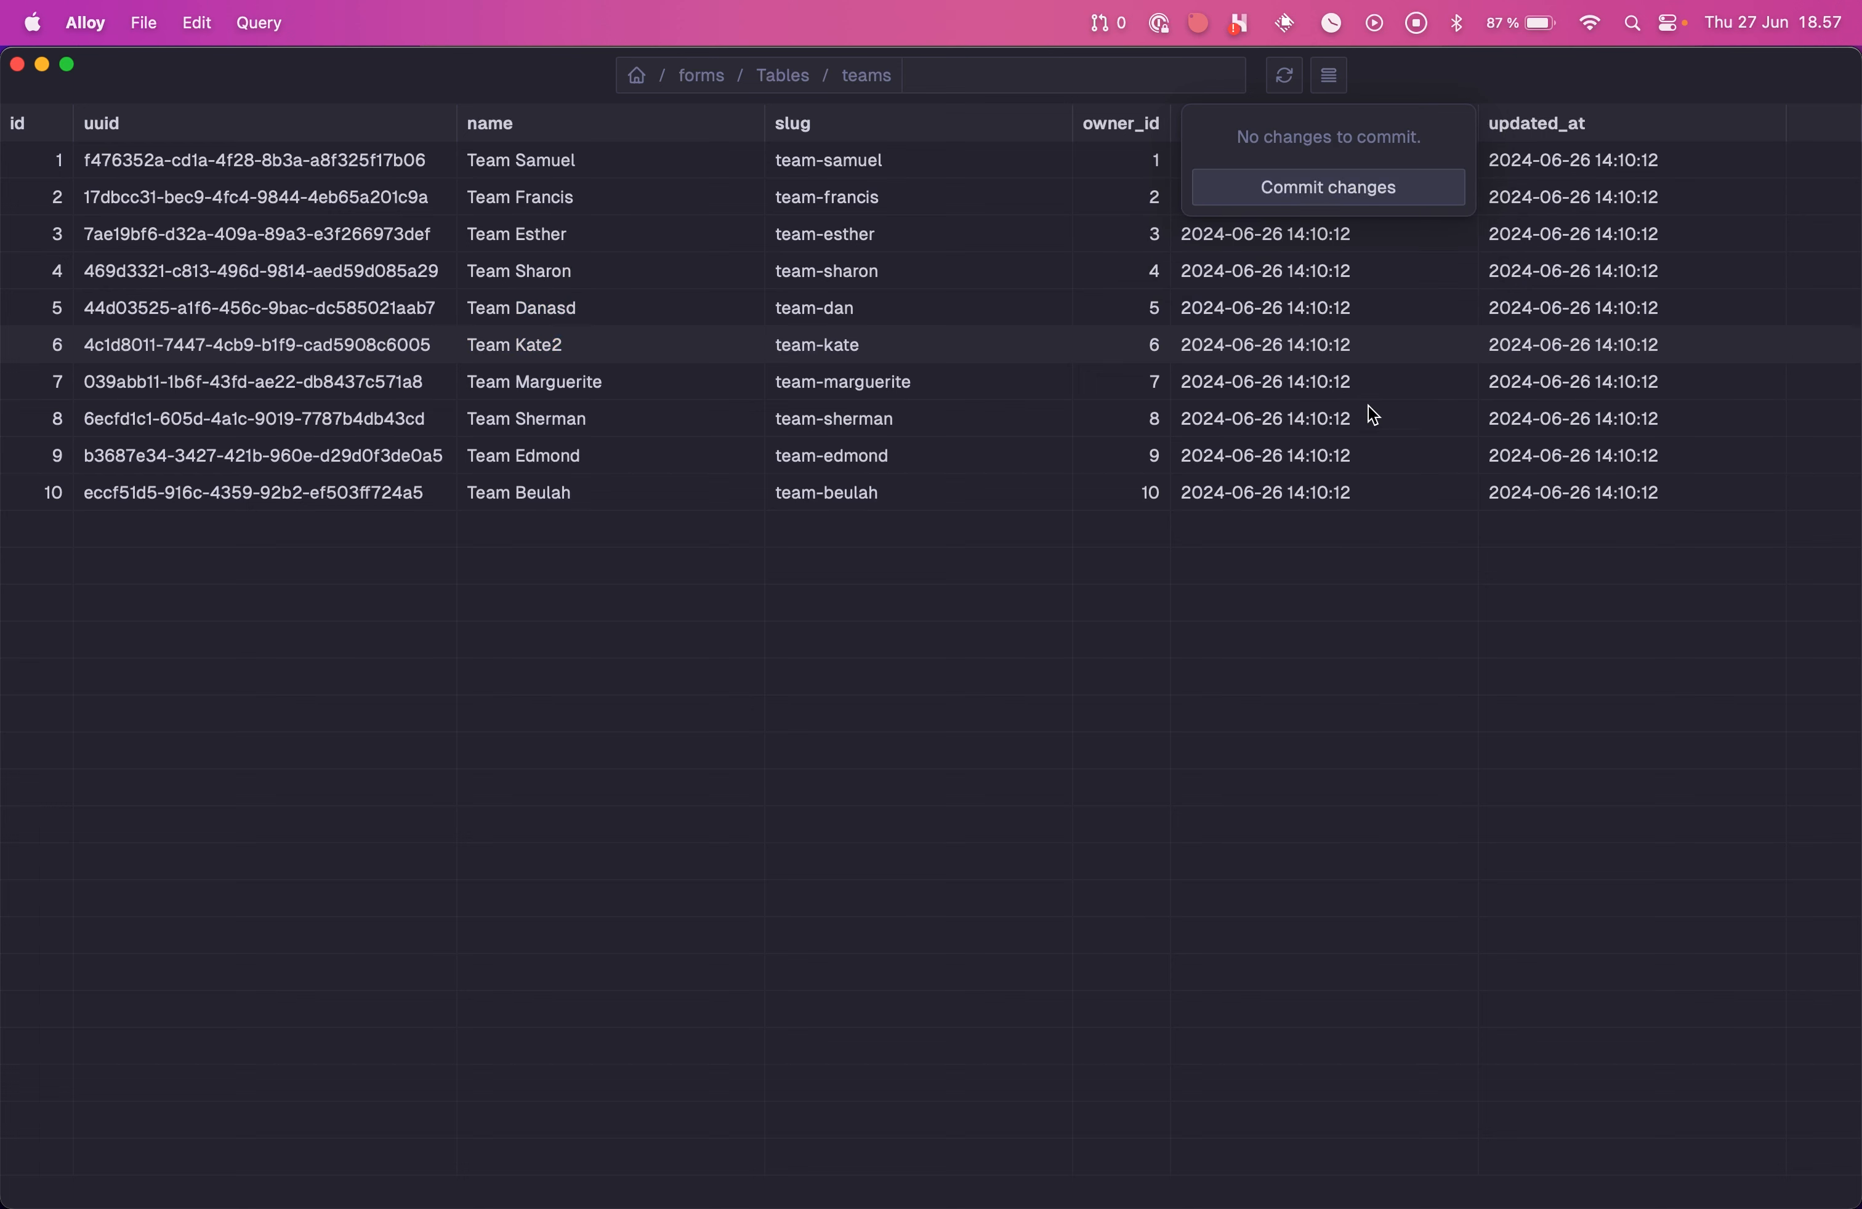
pyautogui.click(1325, 679)
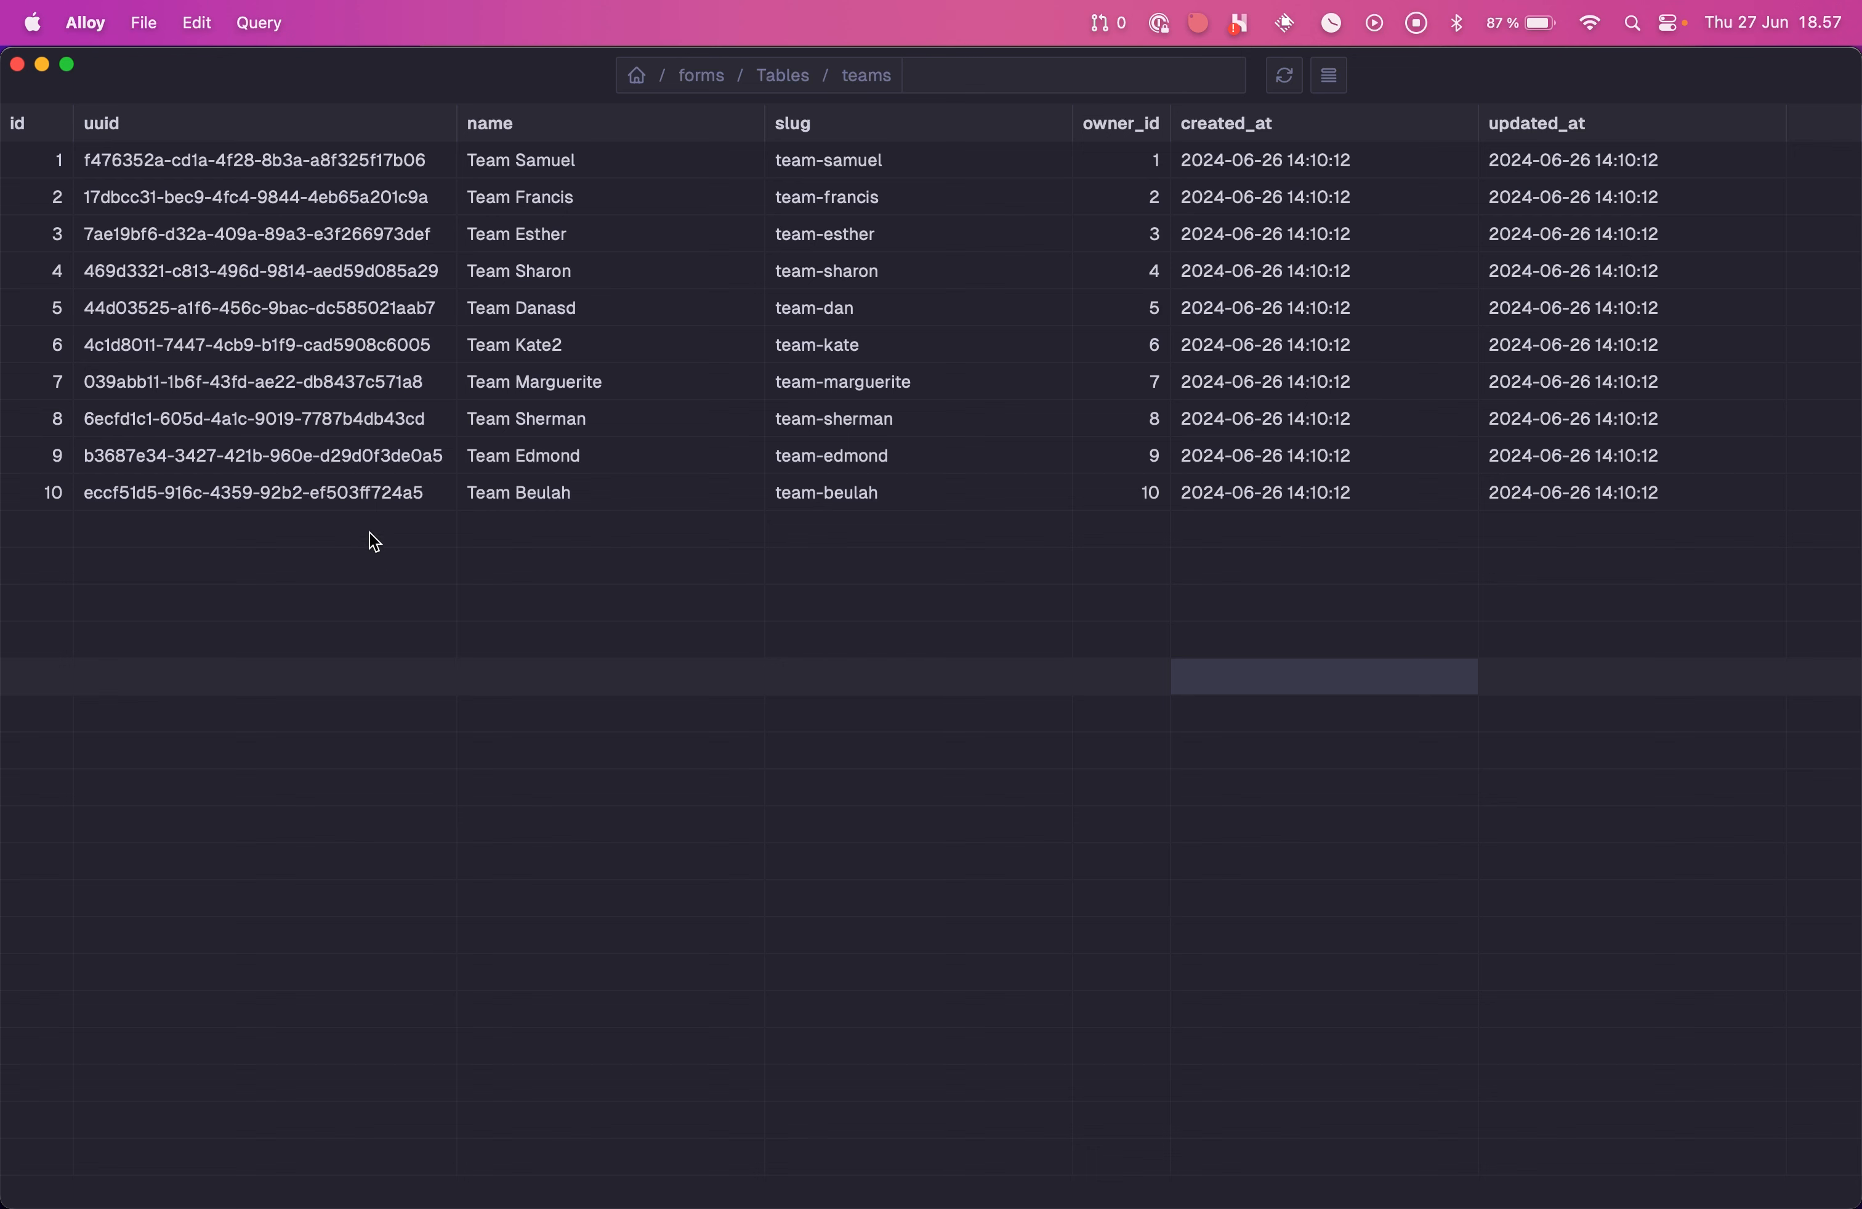
# Step: Insert a teams row inline with uuid, name and slug all set to "asd", and discard that pending row
pyautogui.press('super+i')
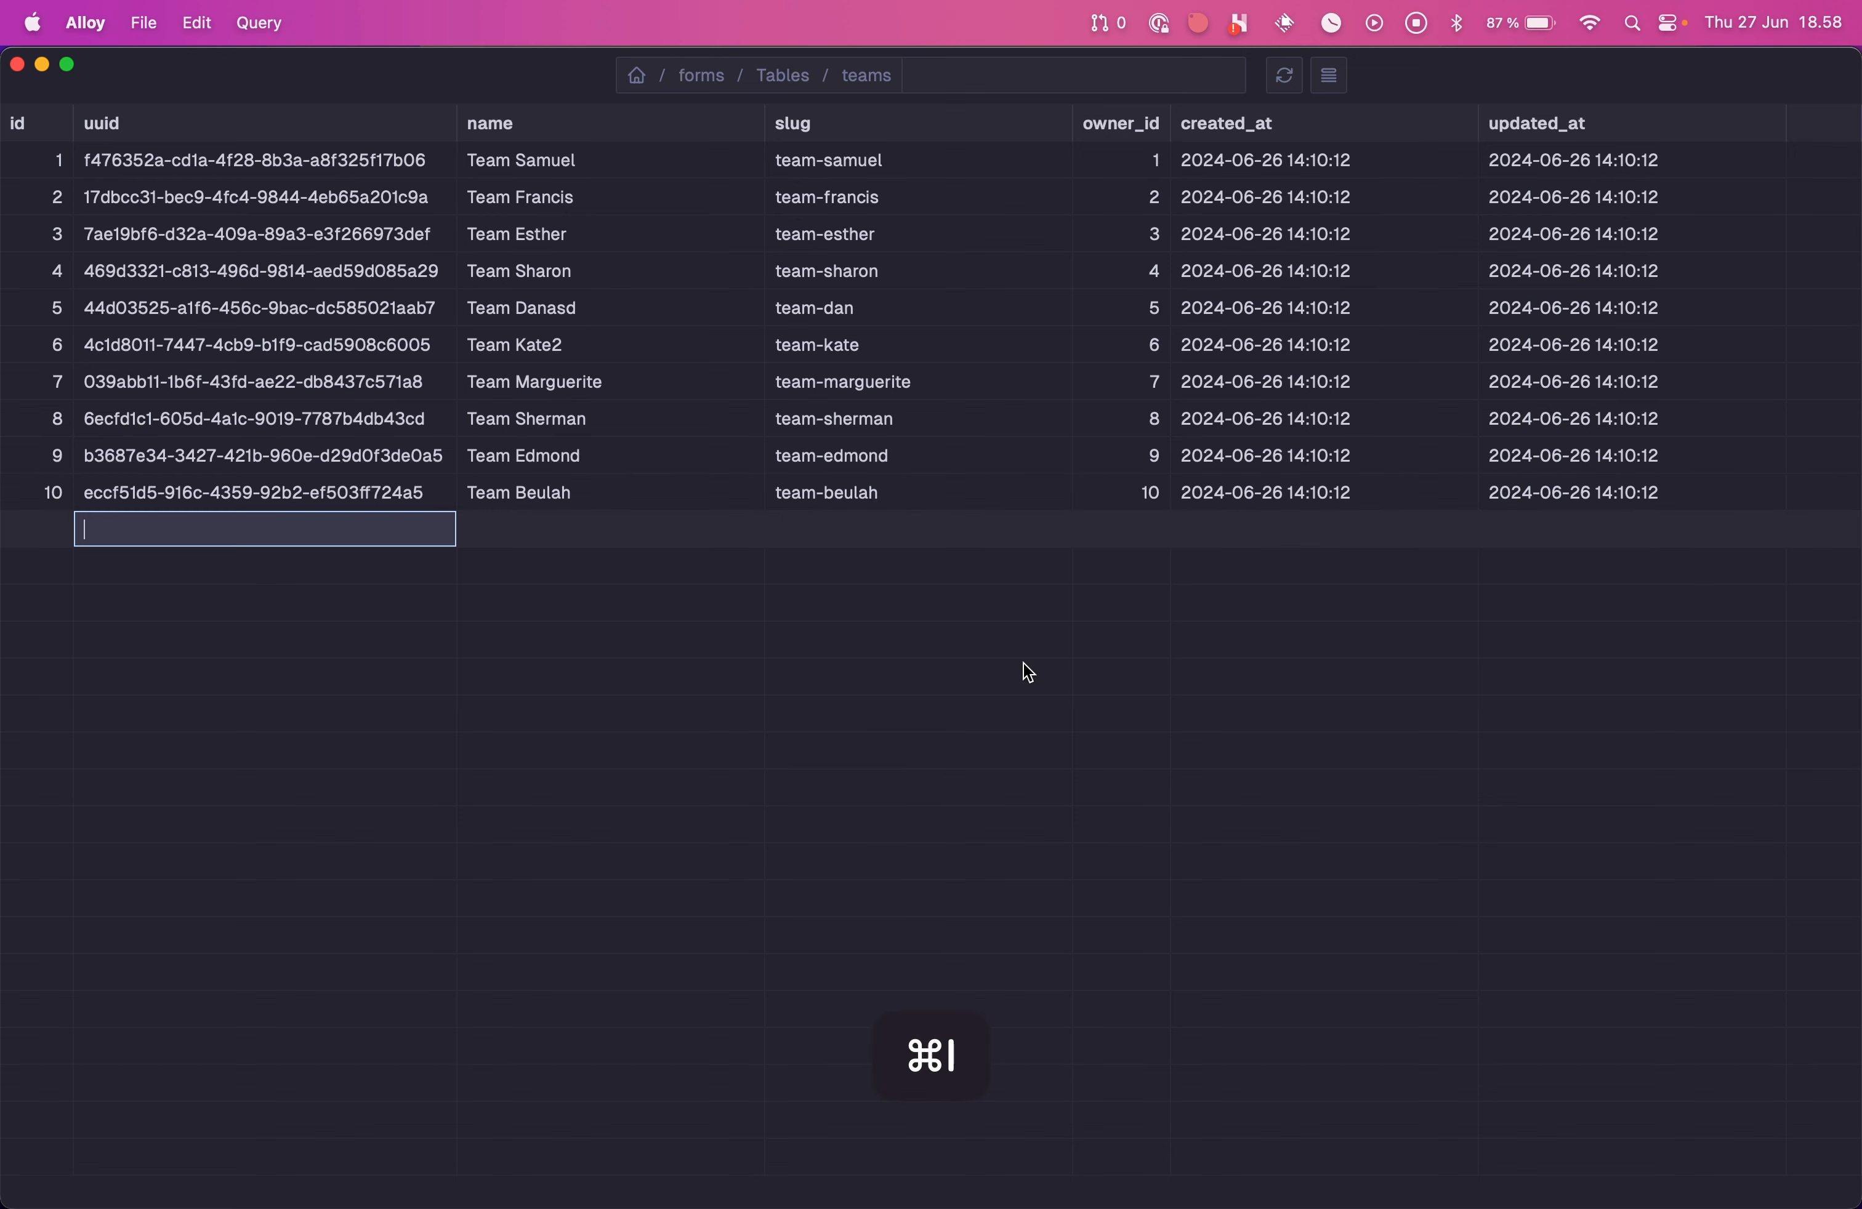
pyautogui.write('asd')
pyautogui.press('Tab')
pyautogui.write('asd')
pyautogui.press('Tab')
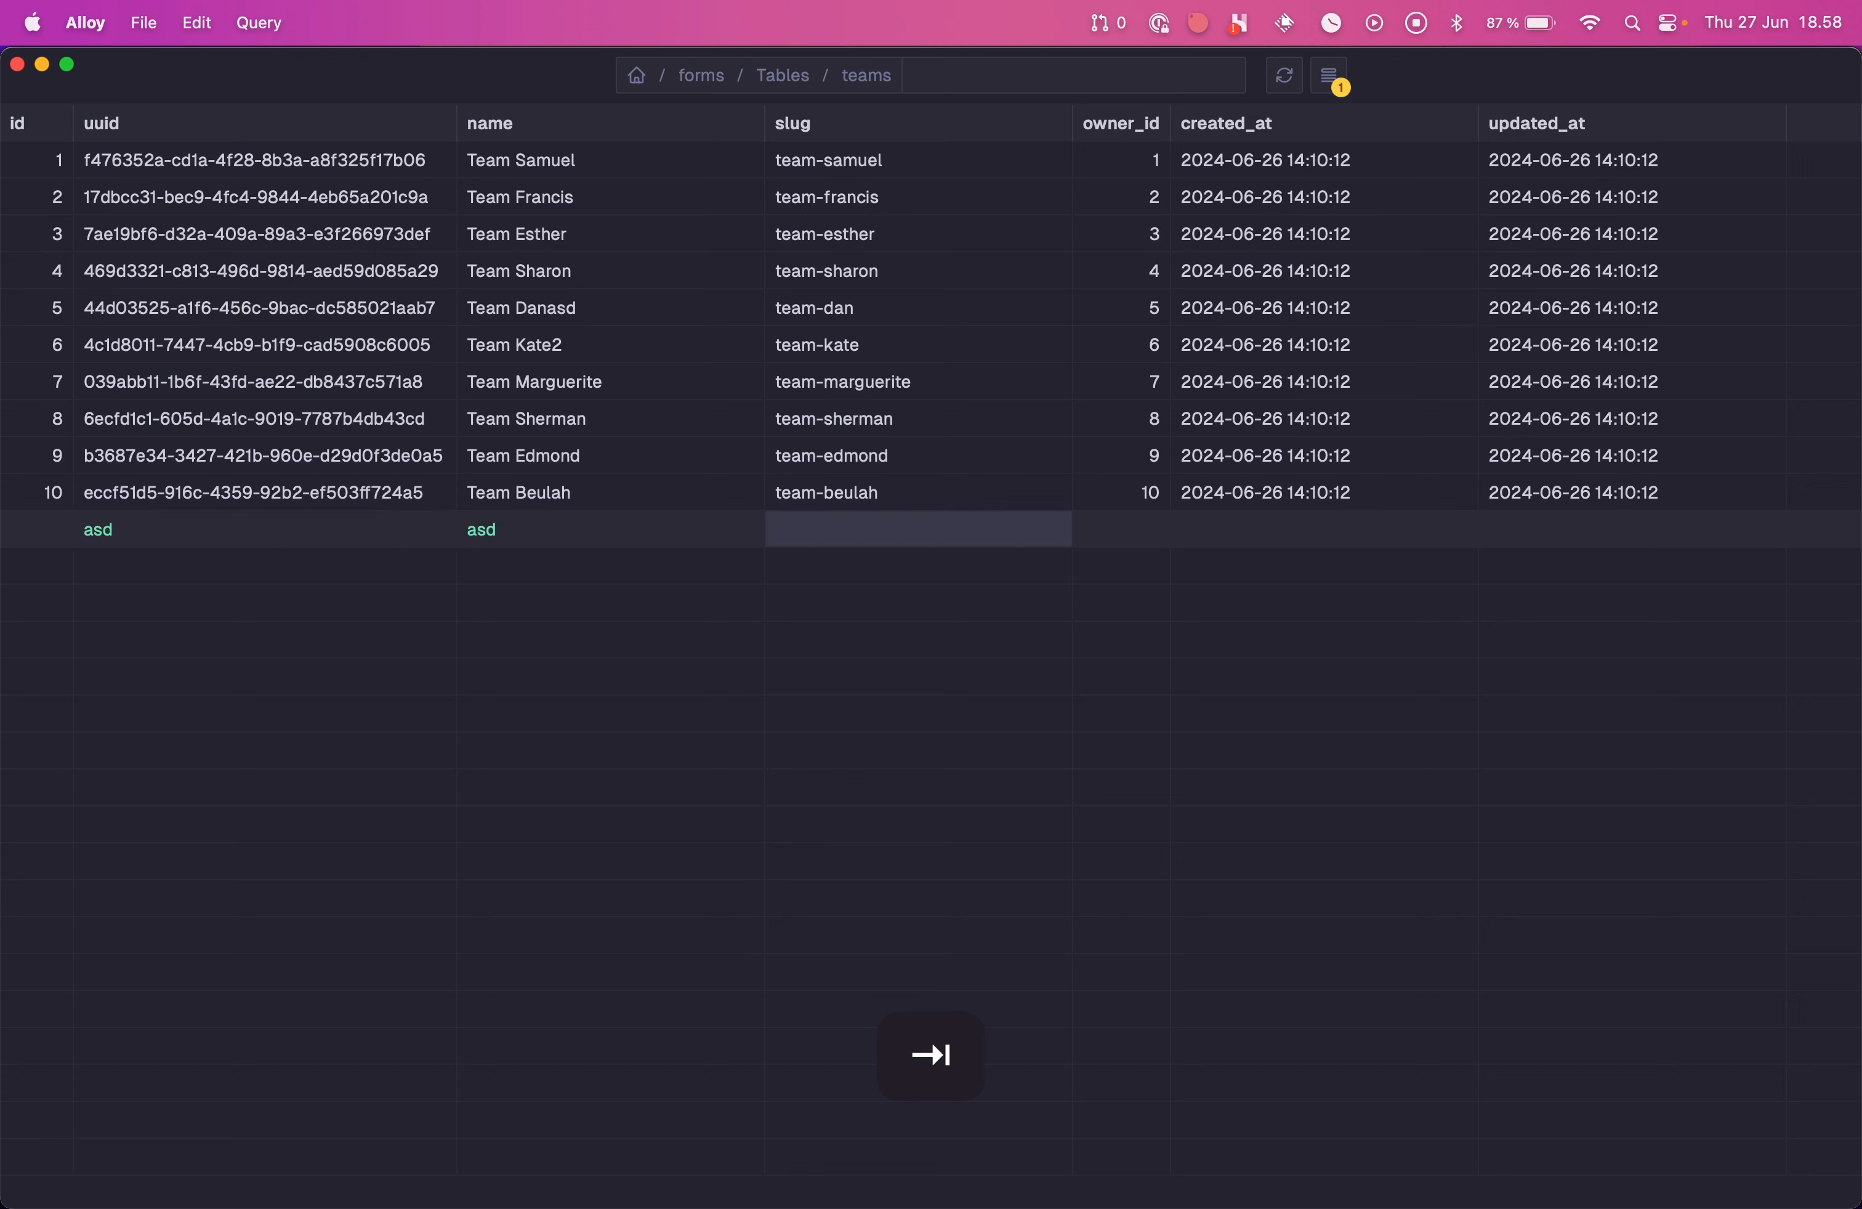
pyautogui.write('asd')
pyautogui.press('Return')
pyautogui.press('super+BackSpace')
# Step: Create a teams record through the form with name "name", slug "slug" and owner_id 1, and commit it
pyautogui.press('super+n')
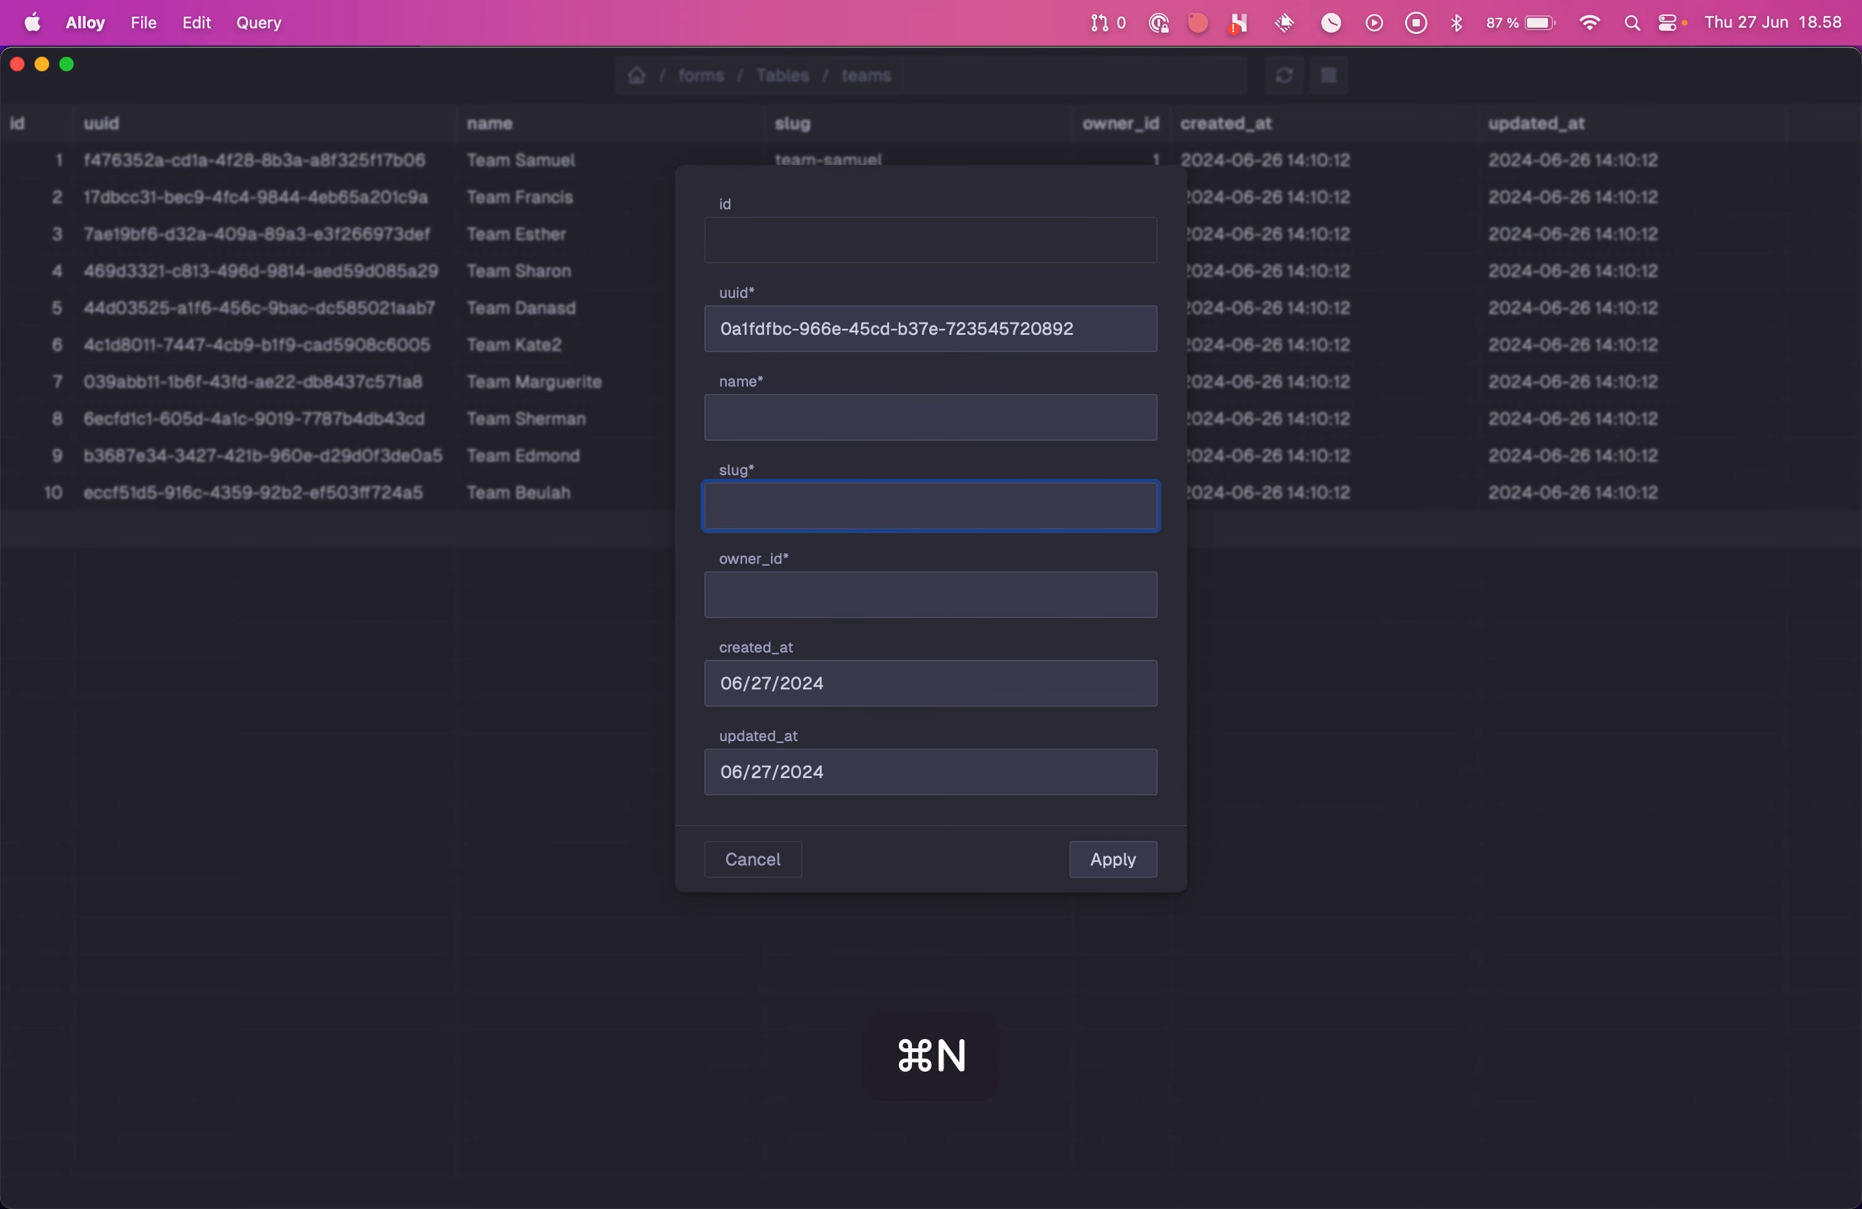
pyautogui.hotkey('shift', 'Tab')
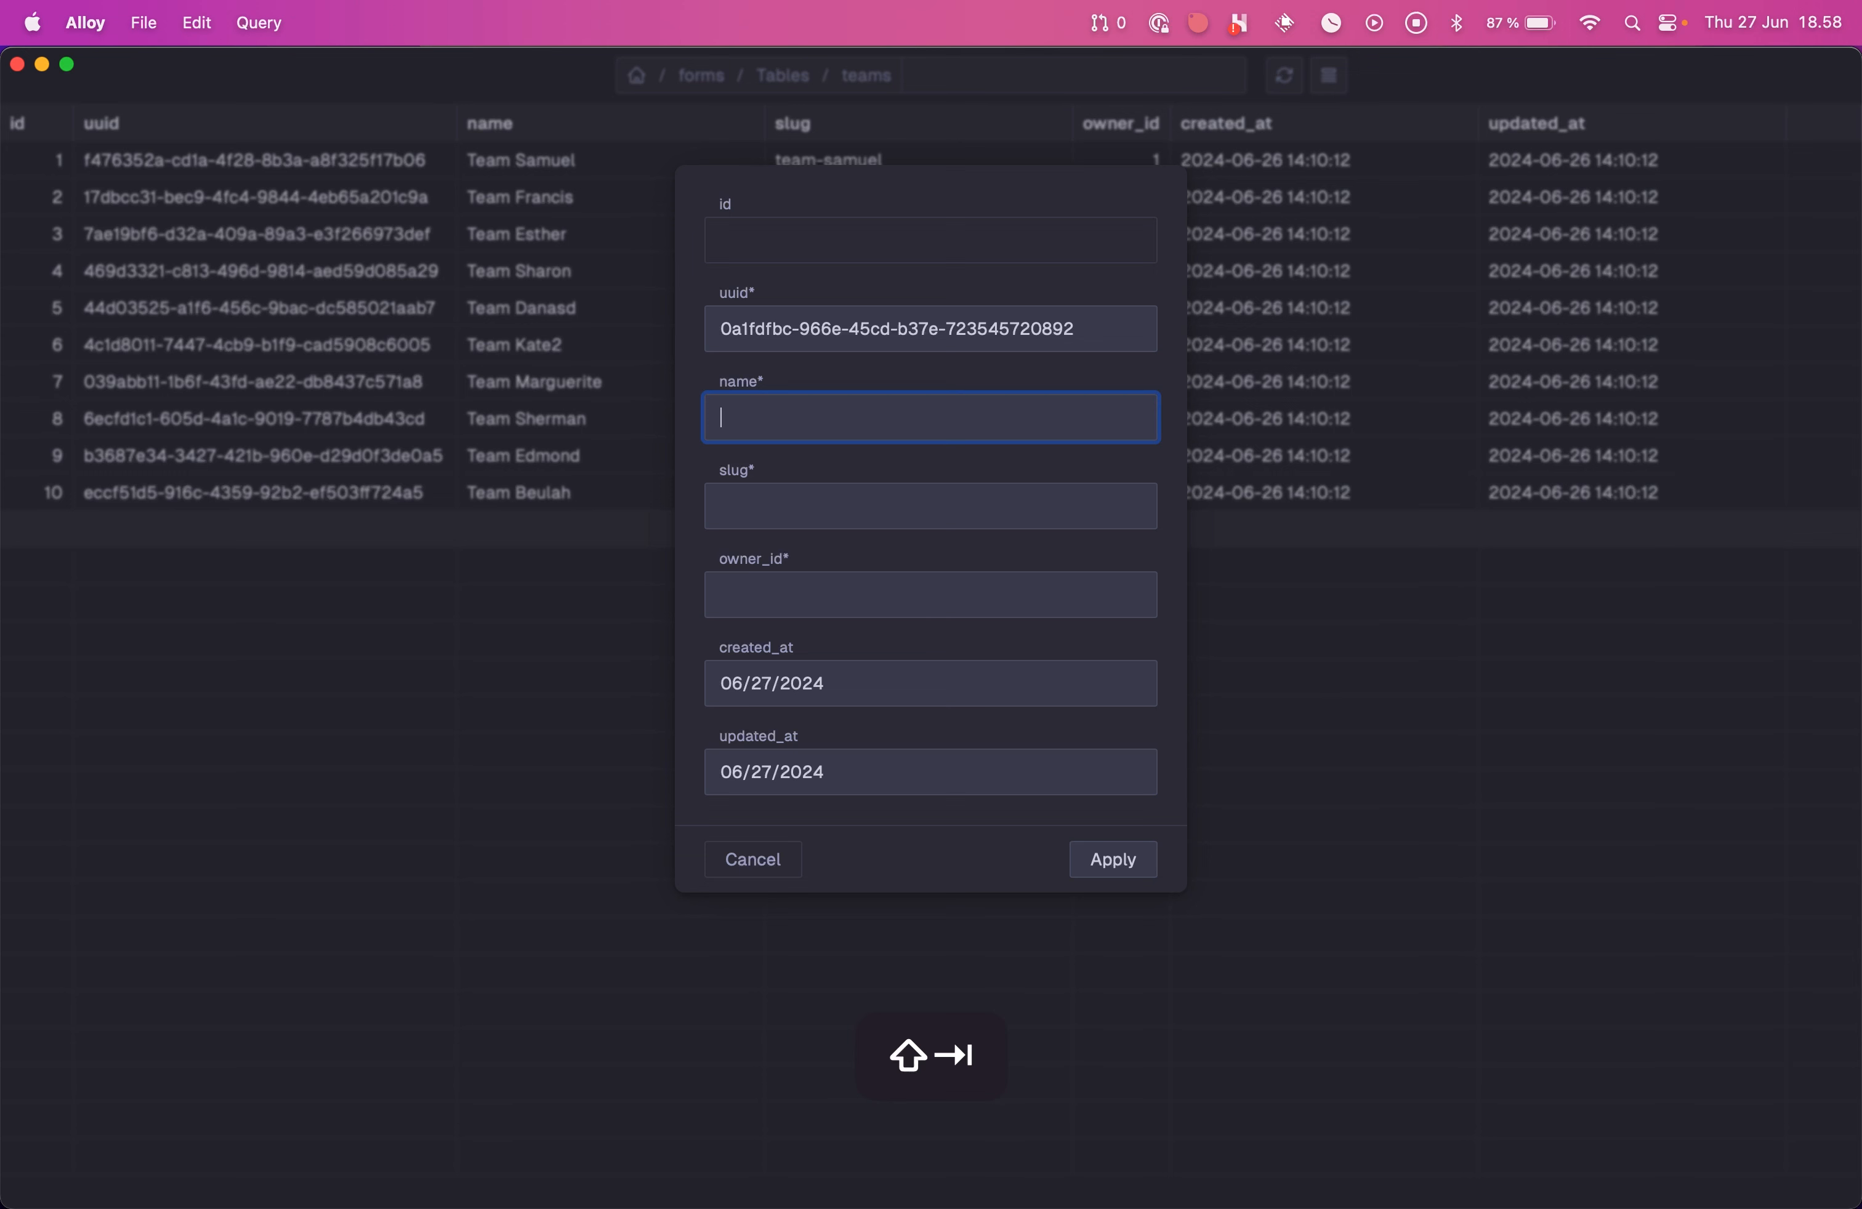
pyautogui.write('name')
pyautogui.press('Tab')
pyautogui.write('slug')
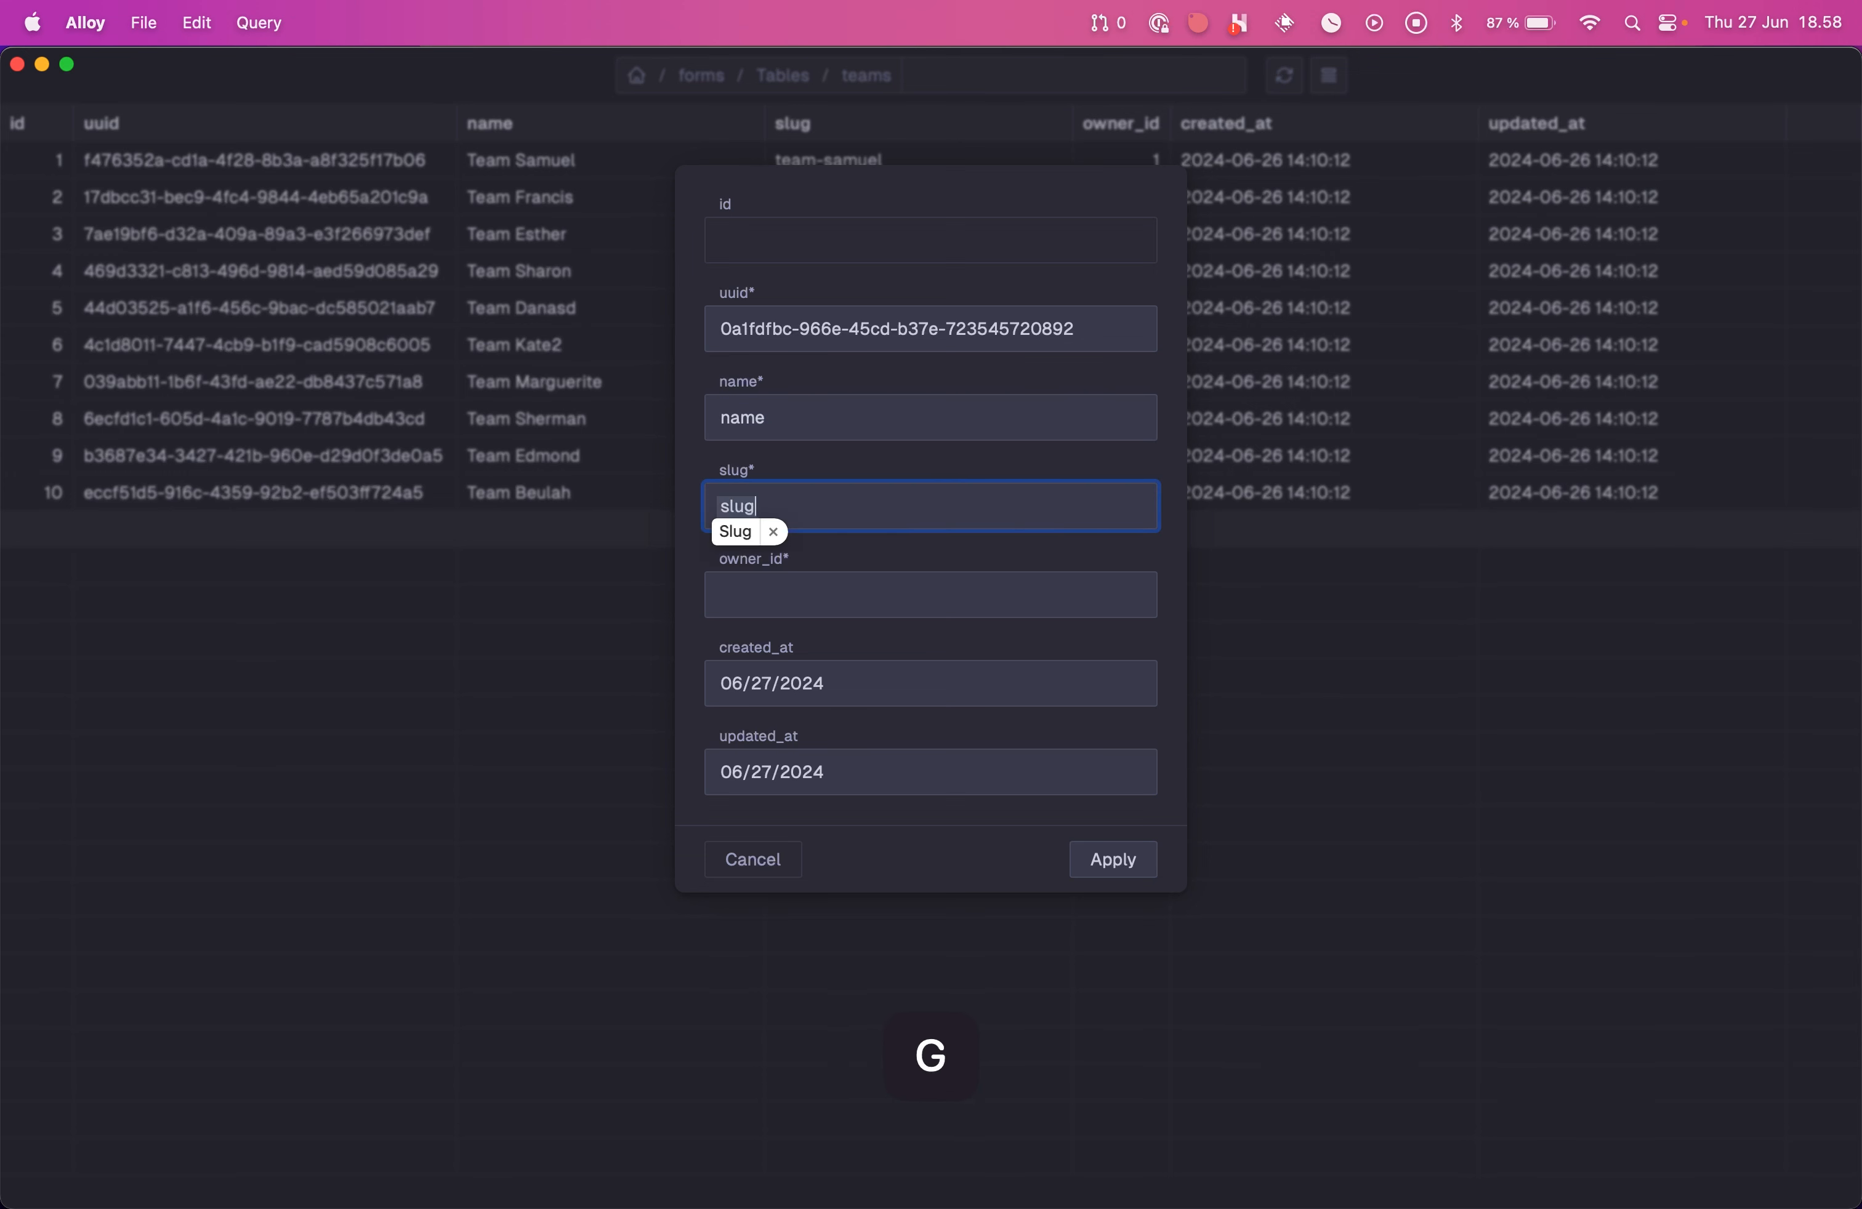
pyautogui.press('Tab')
pyautogui.write('1')
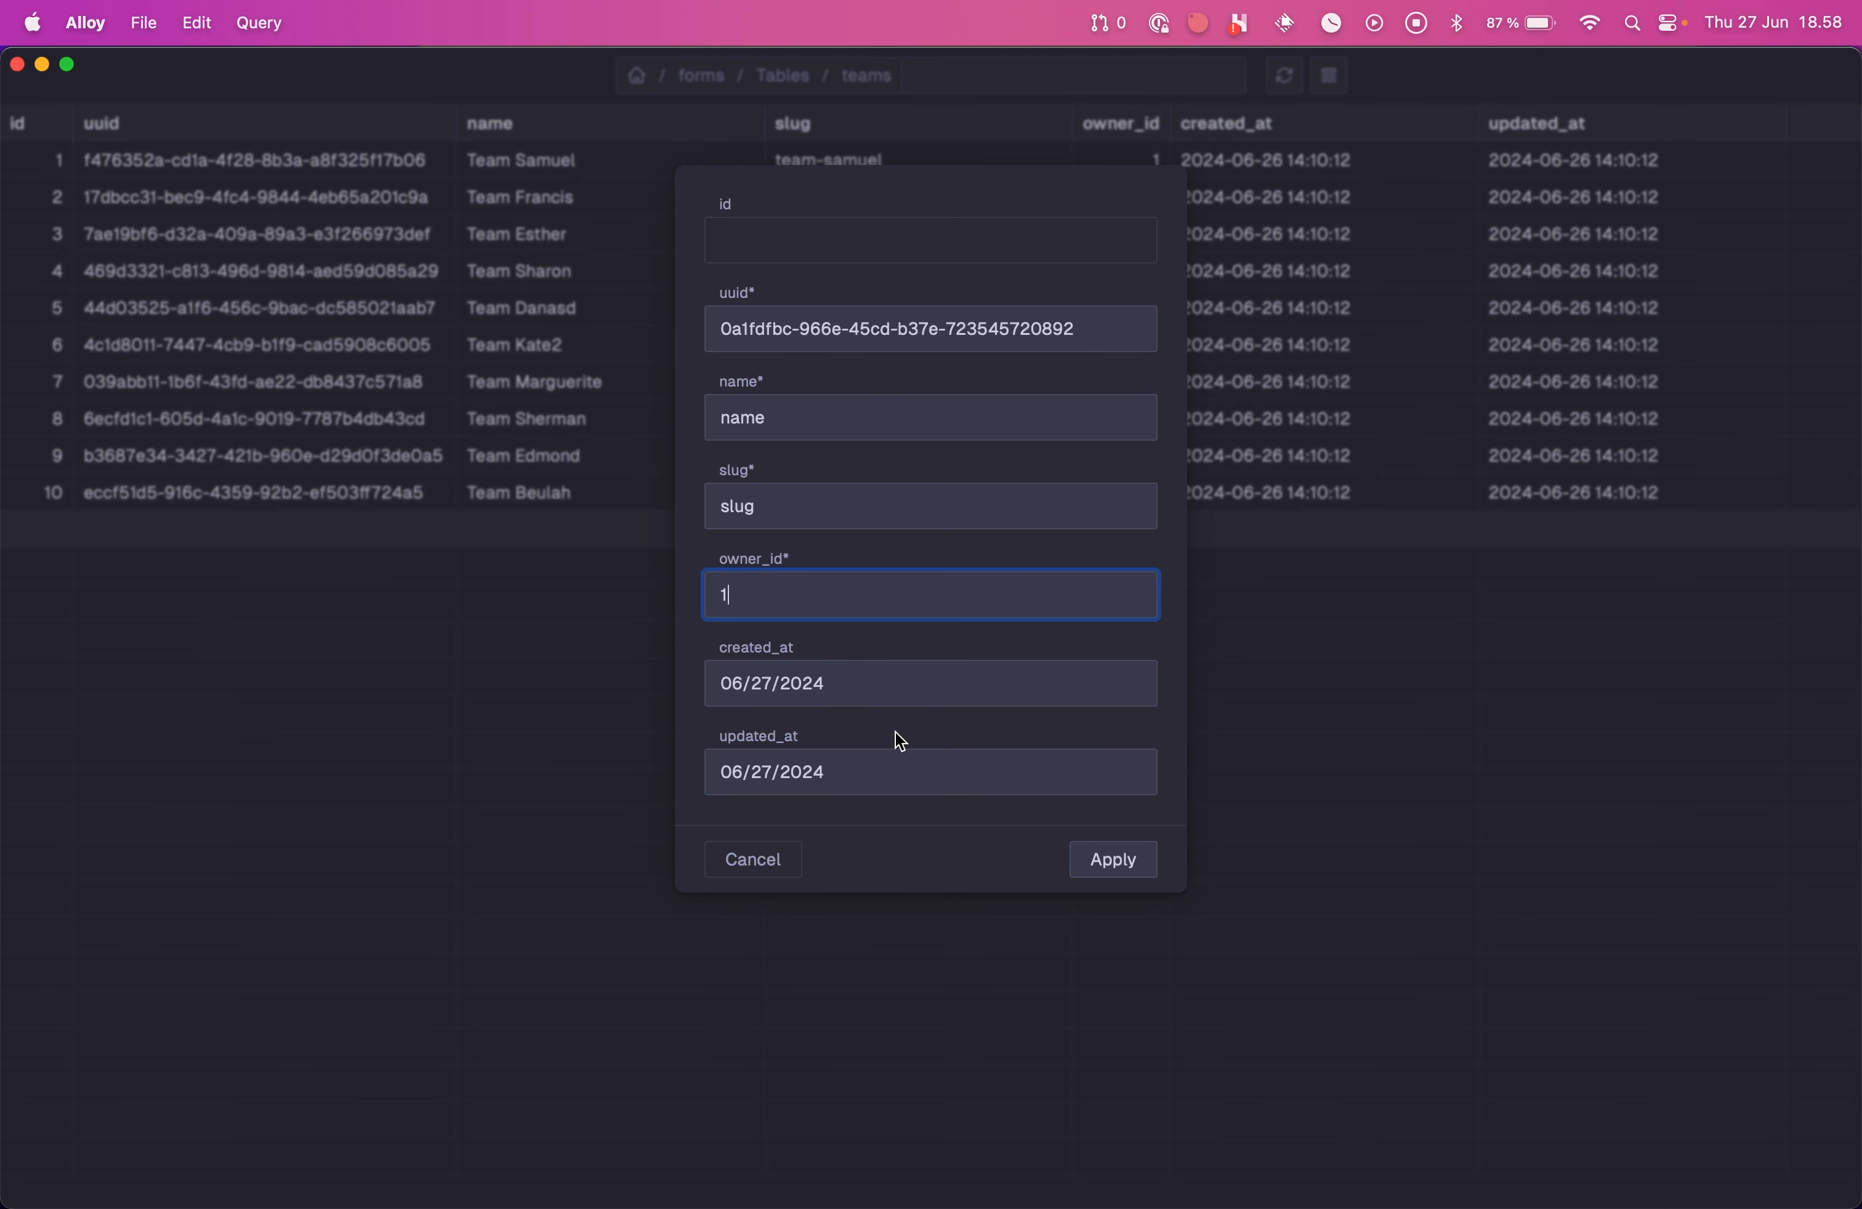
pyautogui.click(1122, 864)
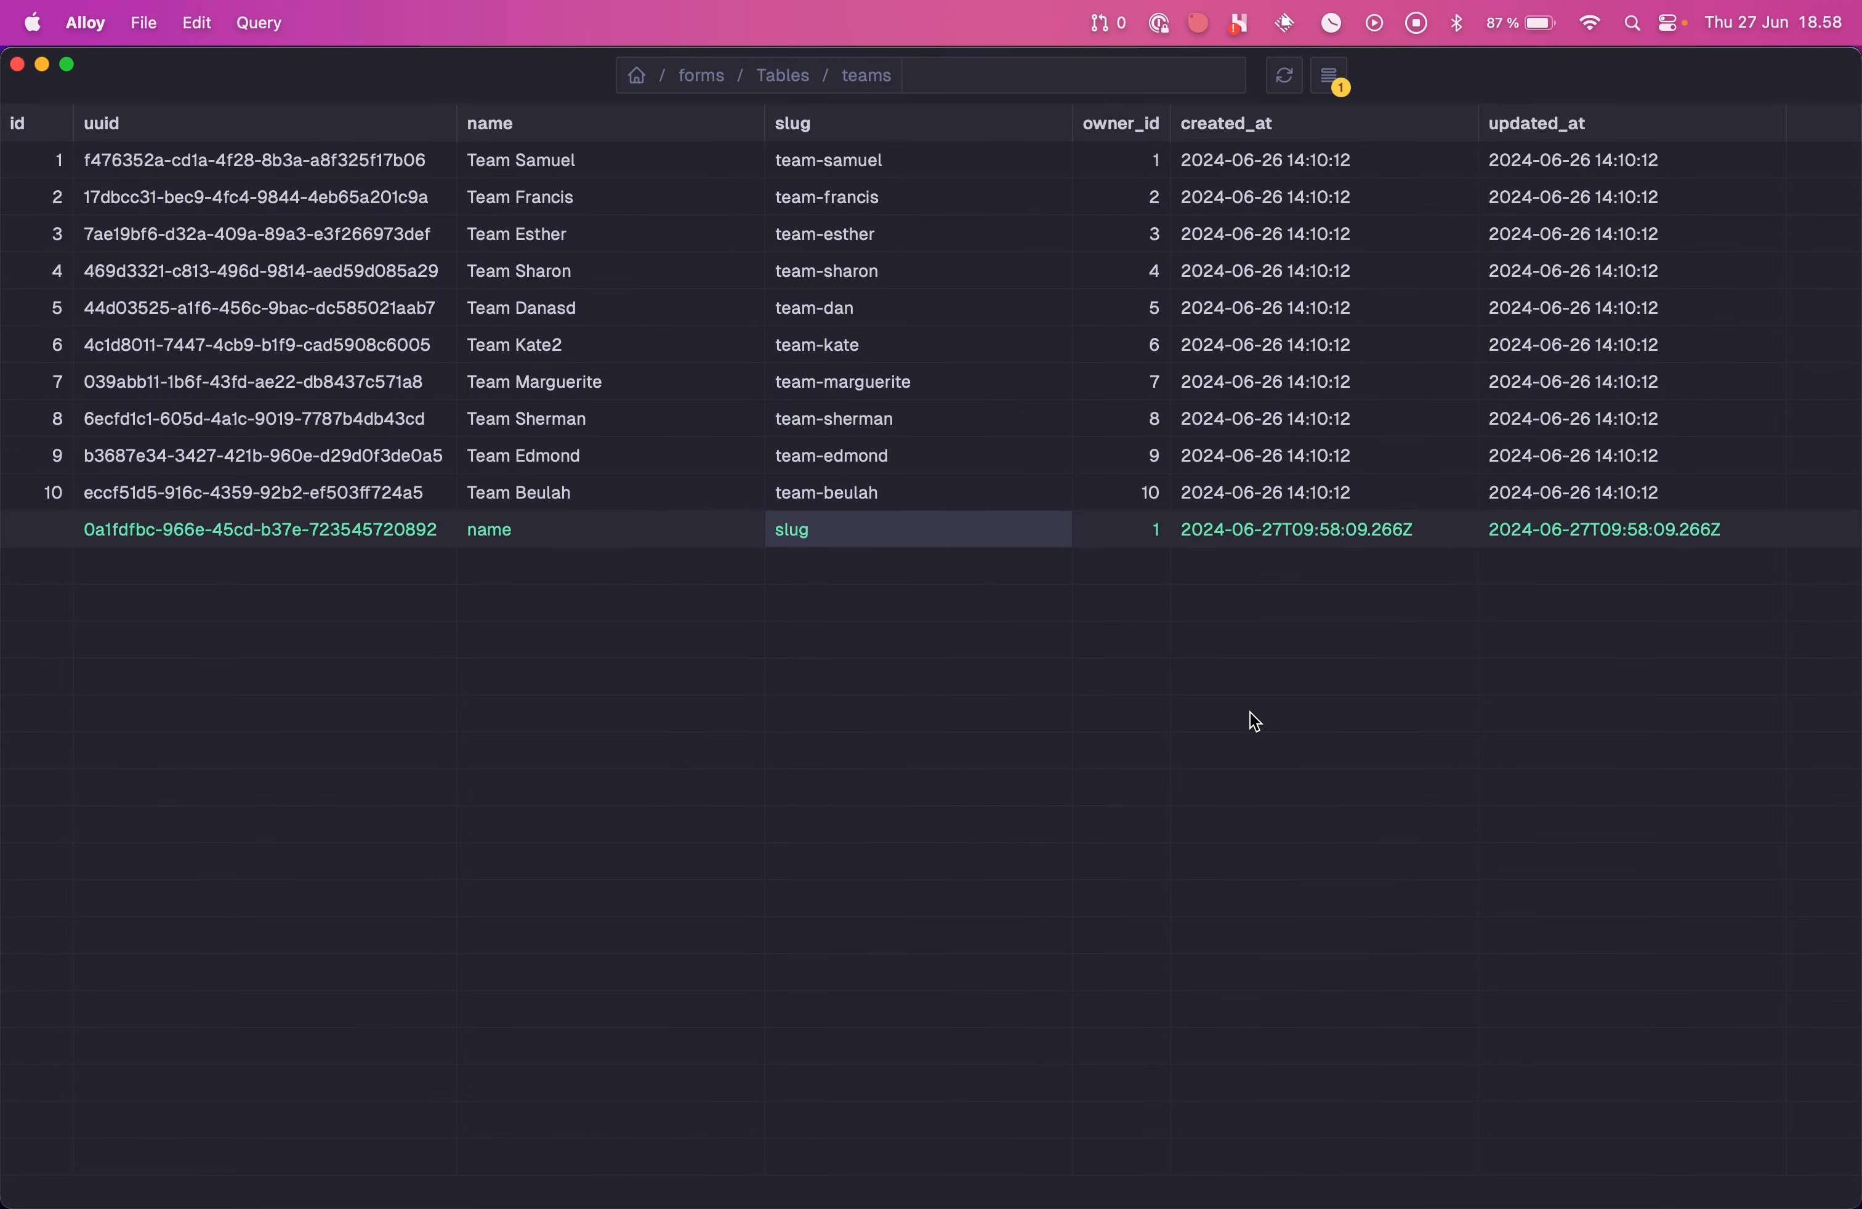
pyautogui.press('super+s')
pyautogui.click(1165, 710)
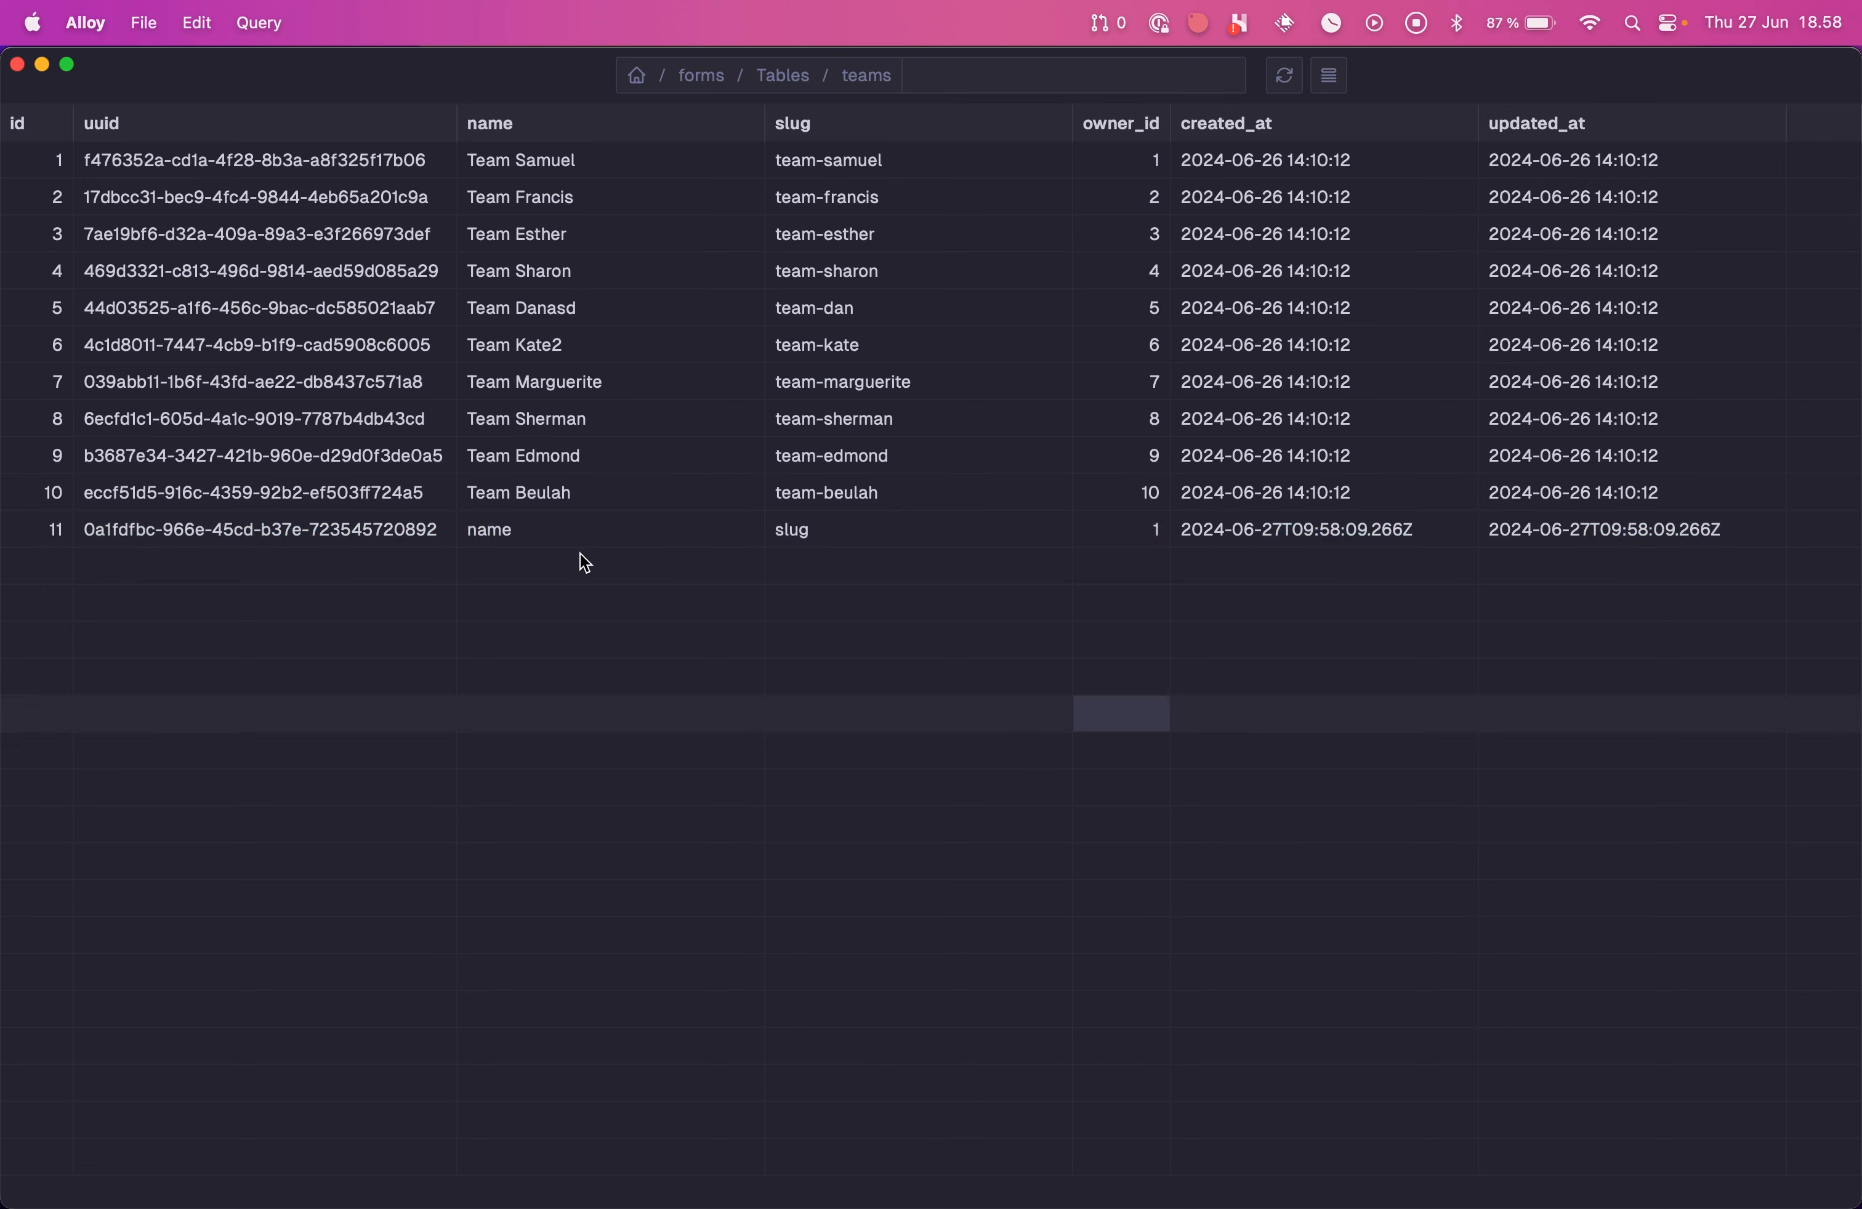
# Step: Delete the teams row with id 11 and commit the deletion
pyautogui.click(628, 539)
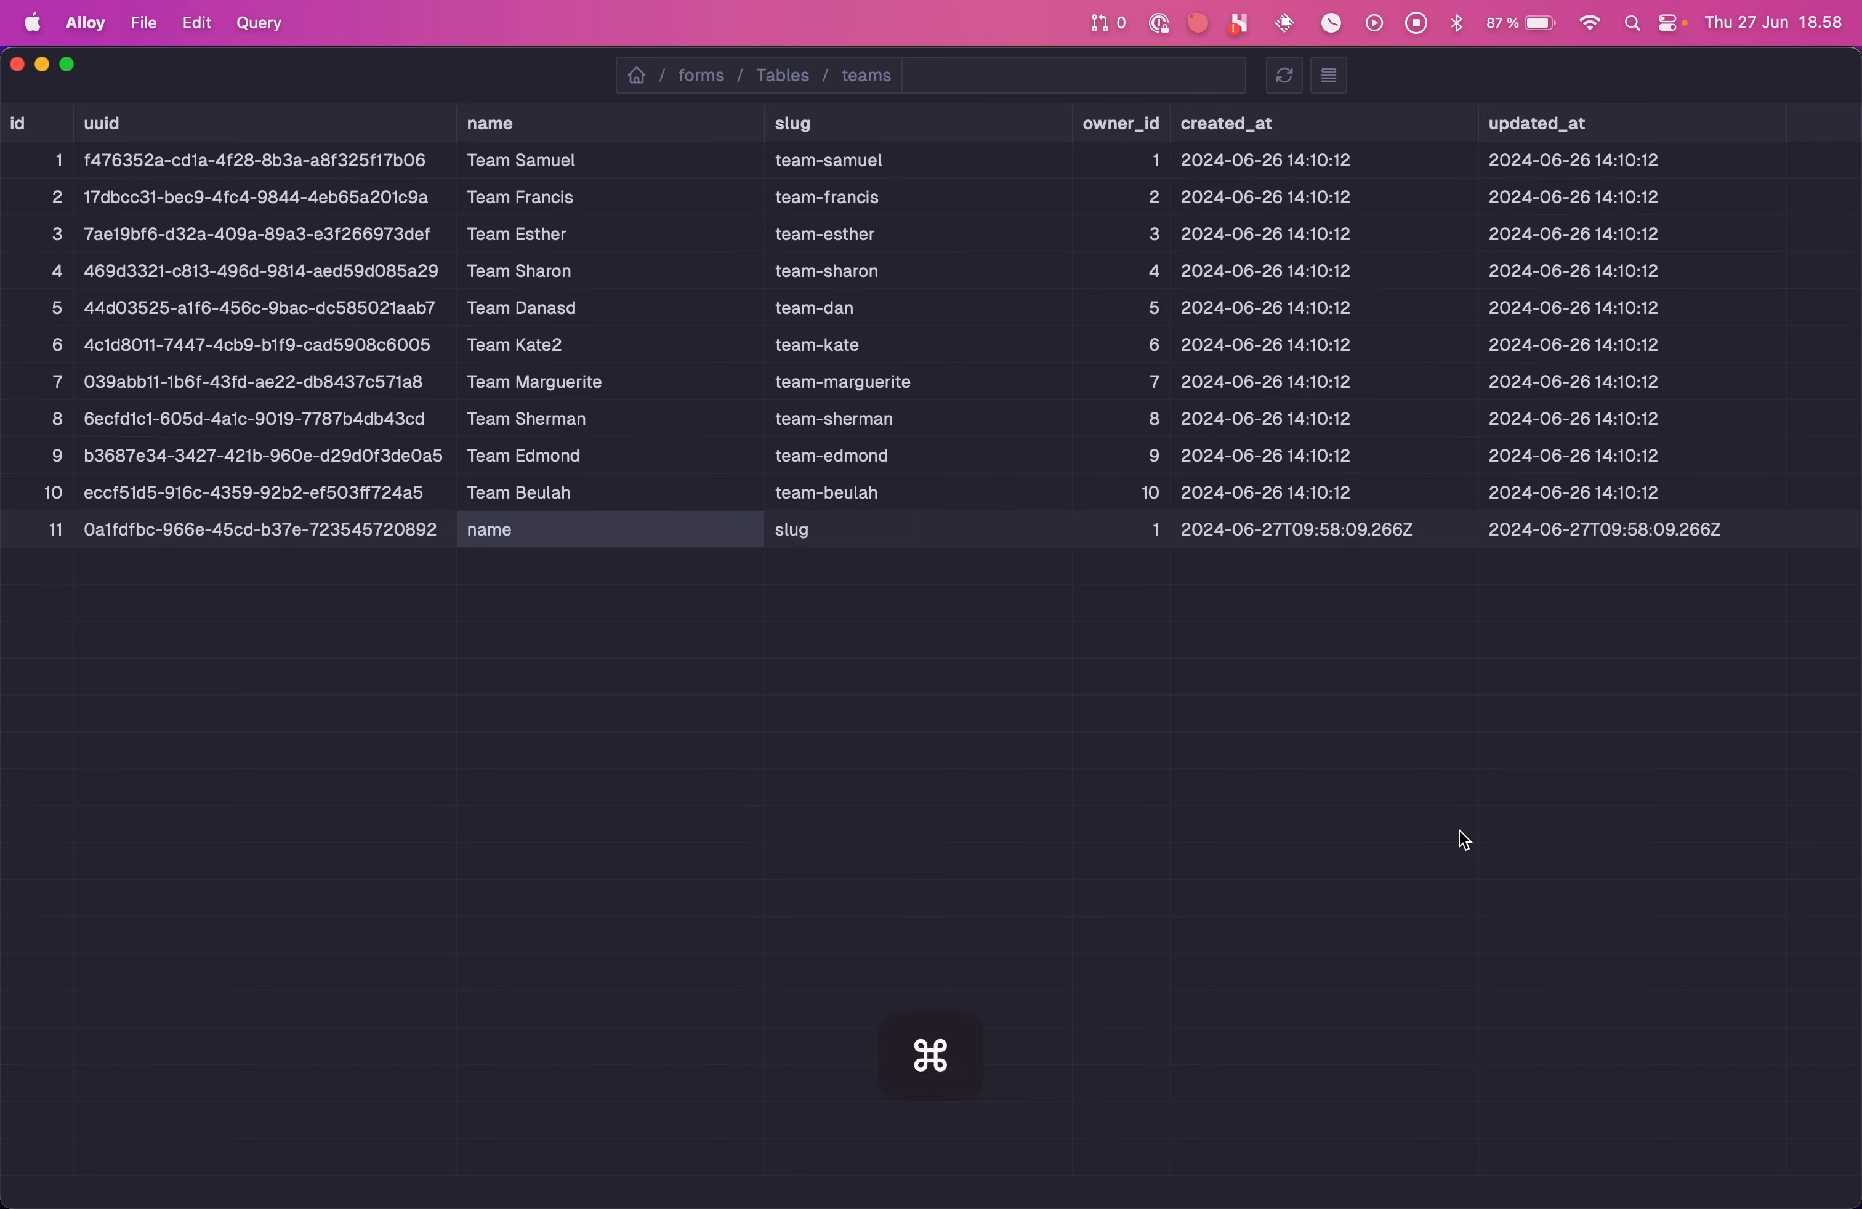
pyautogui.press('super+BackSpace')
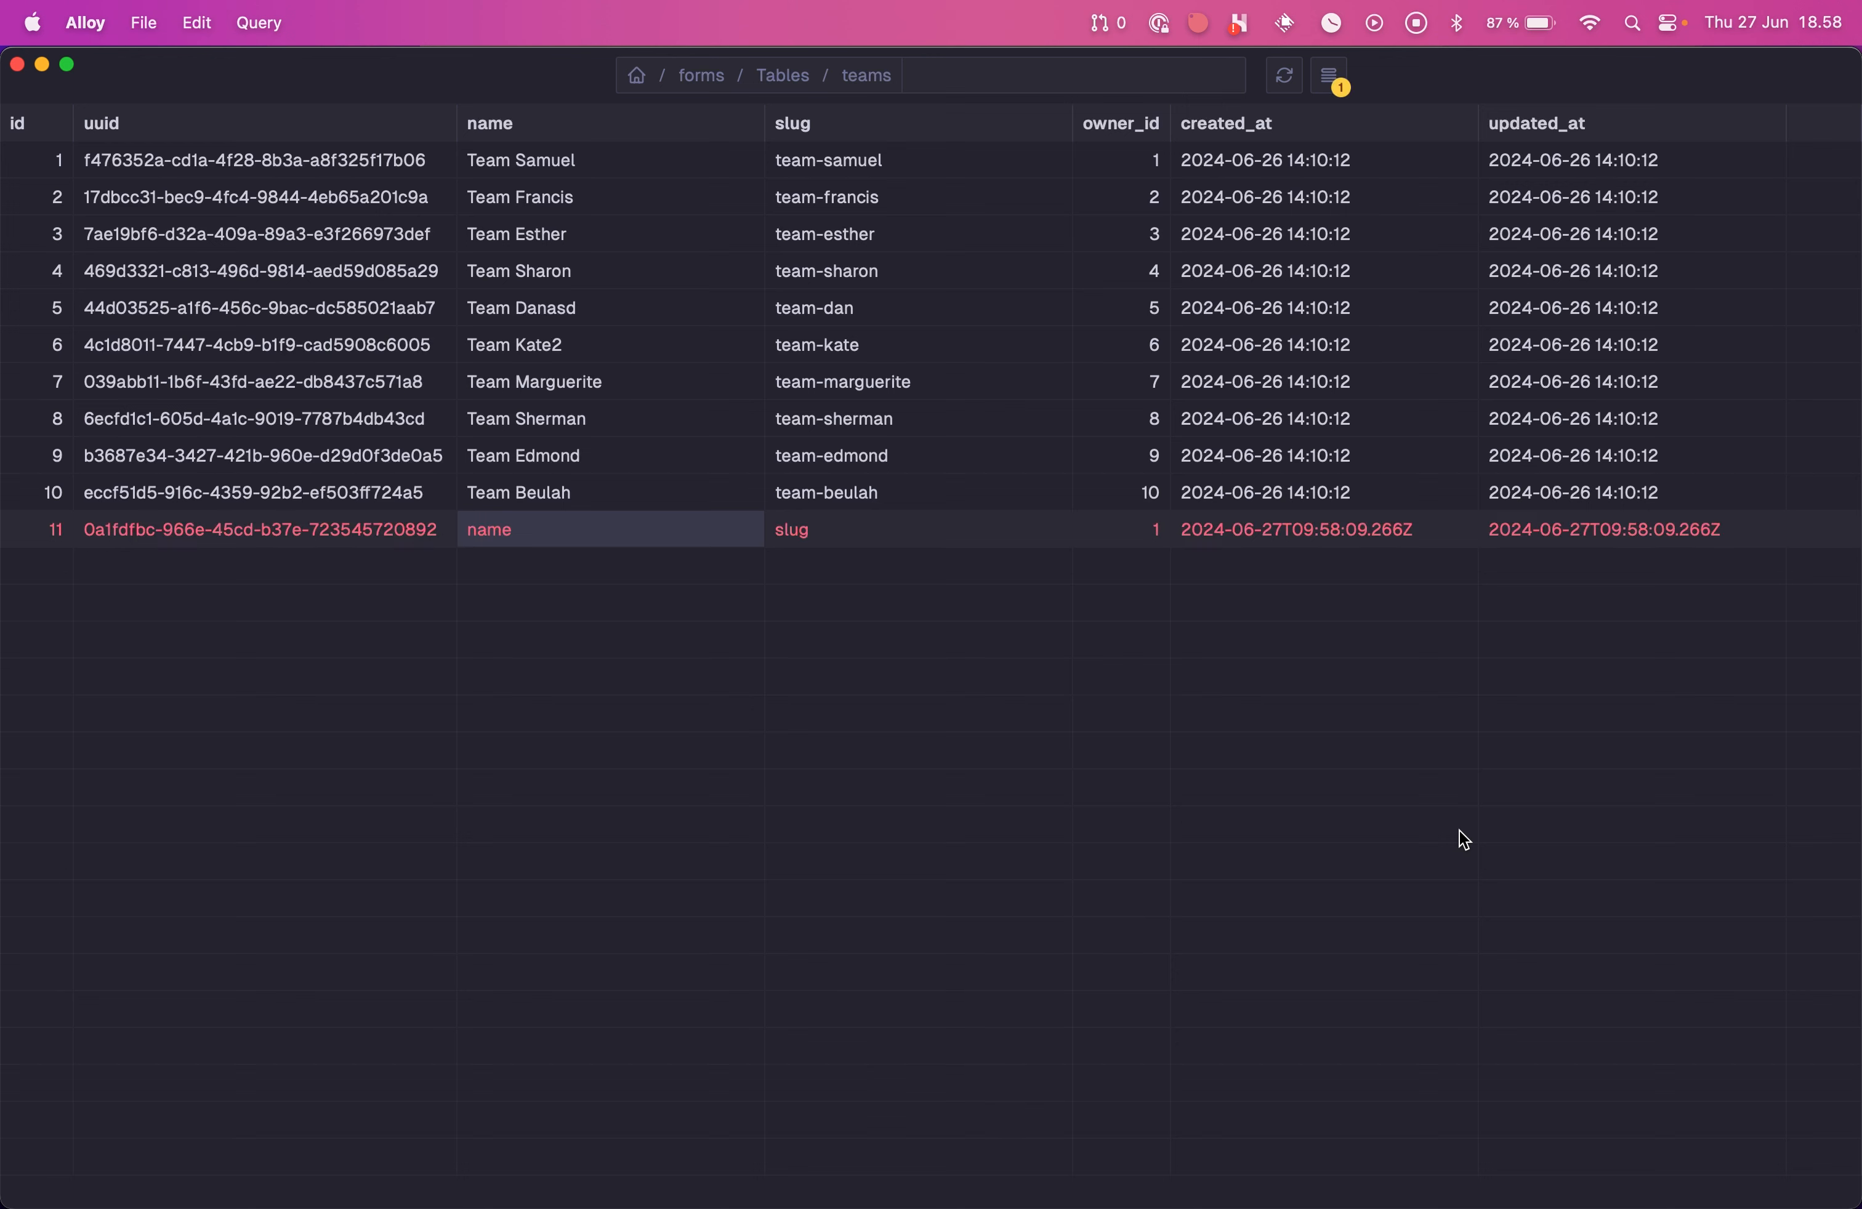
pyautogui.press('super+s')
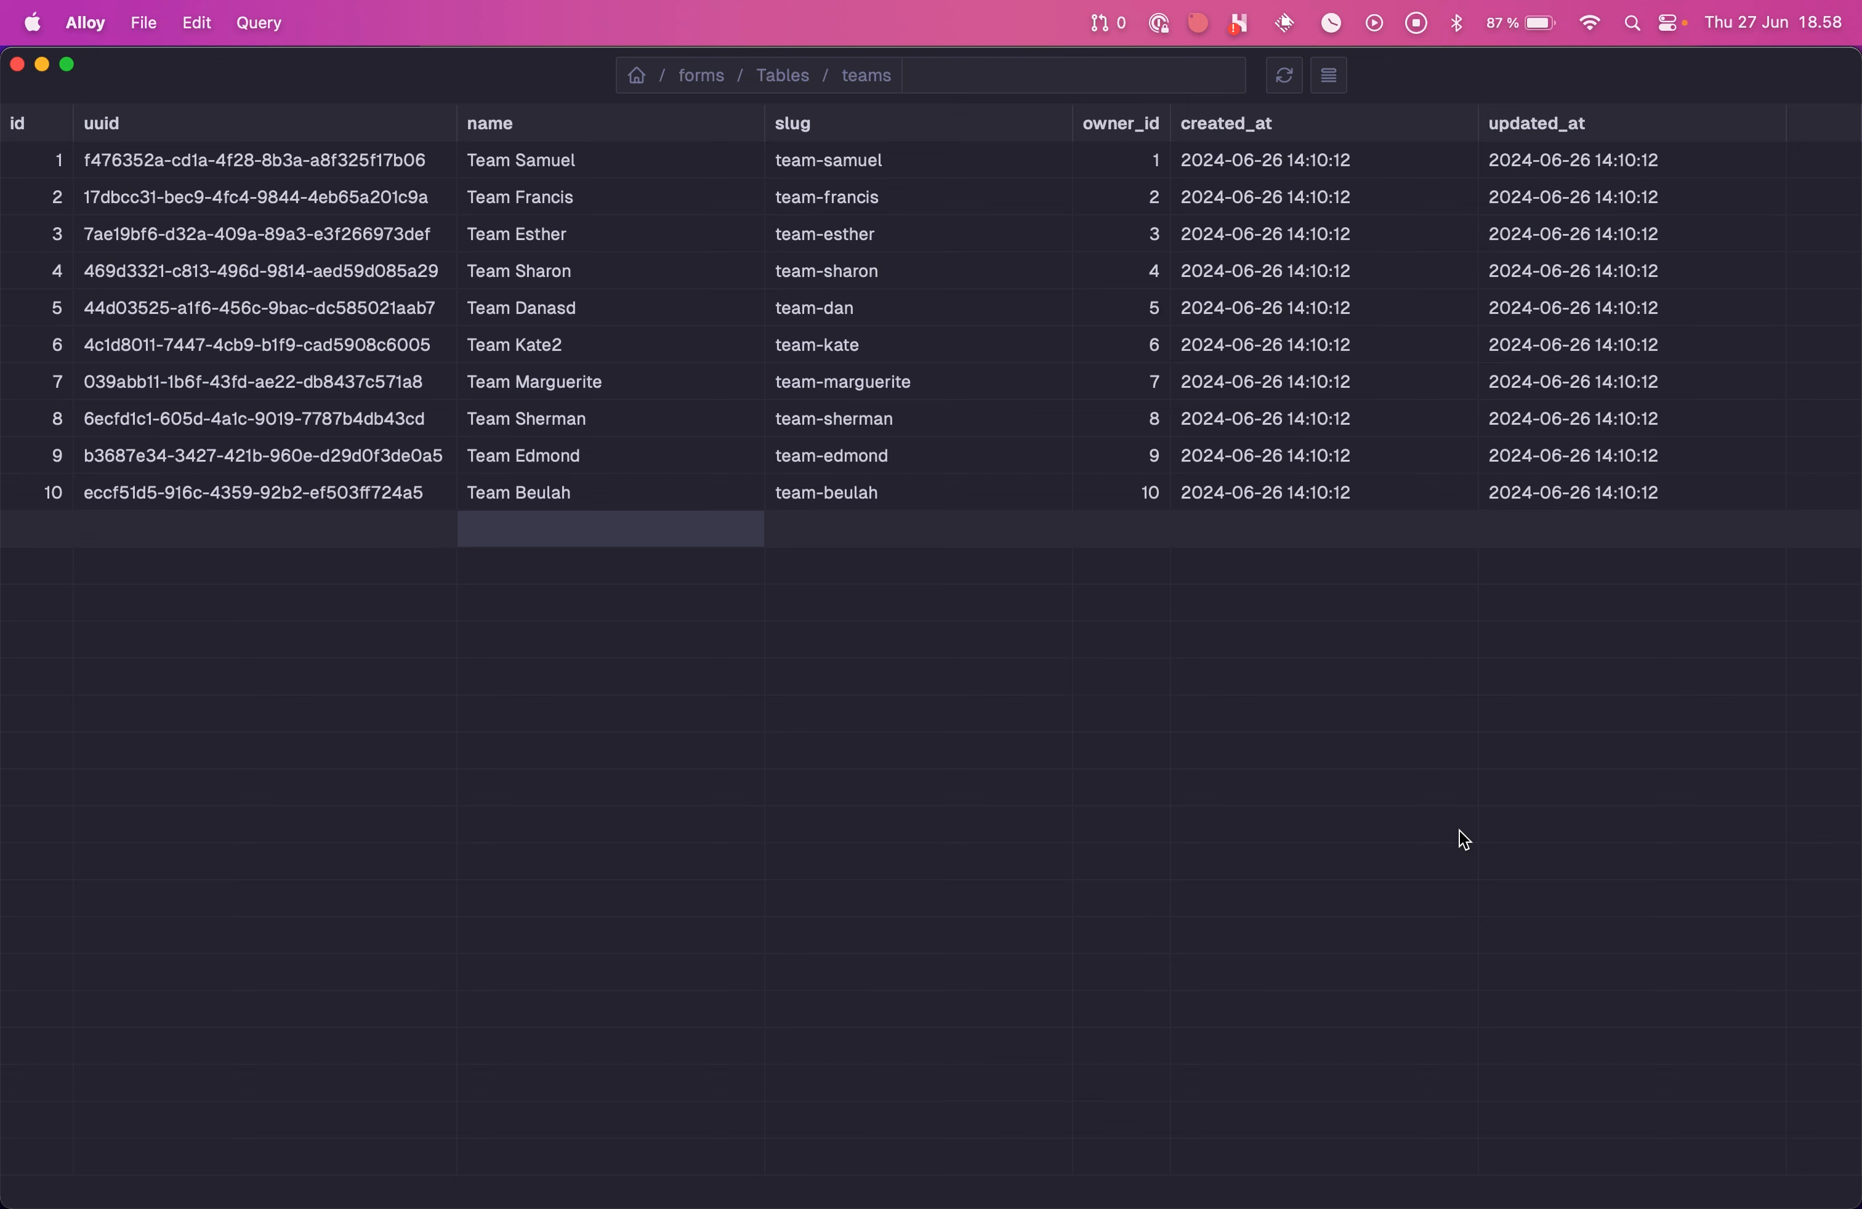
# Step: Filter the teams table with id=4
pyautogui.press('super+f')
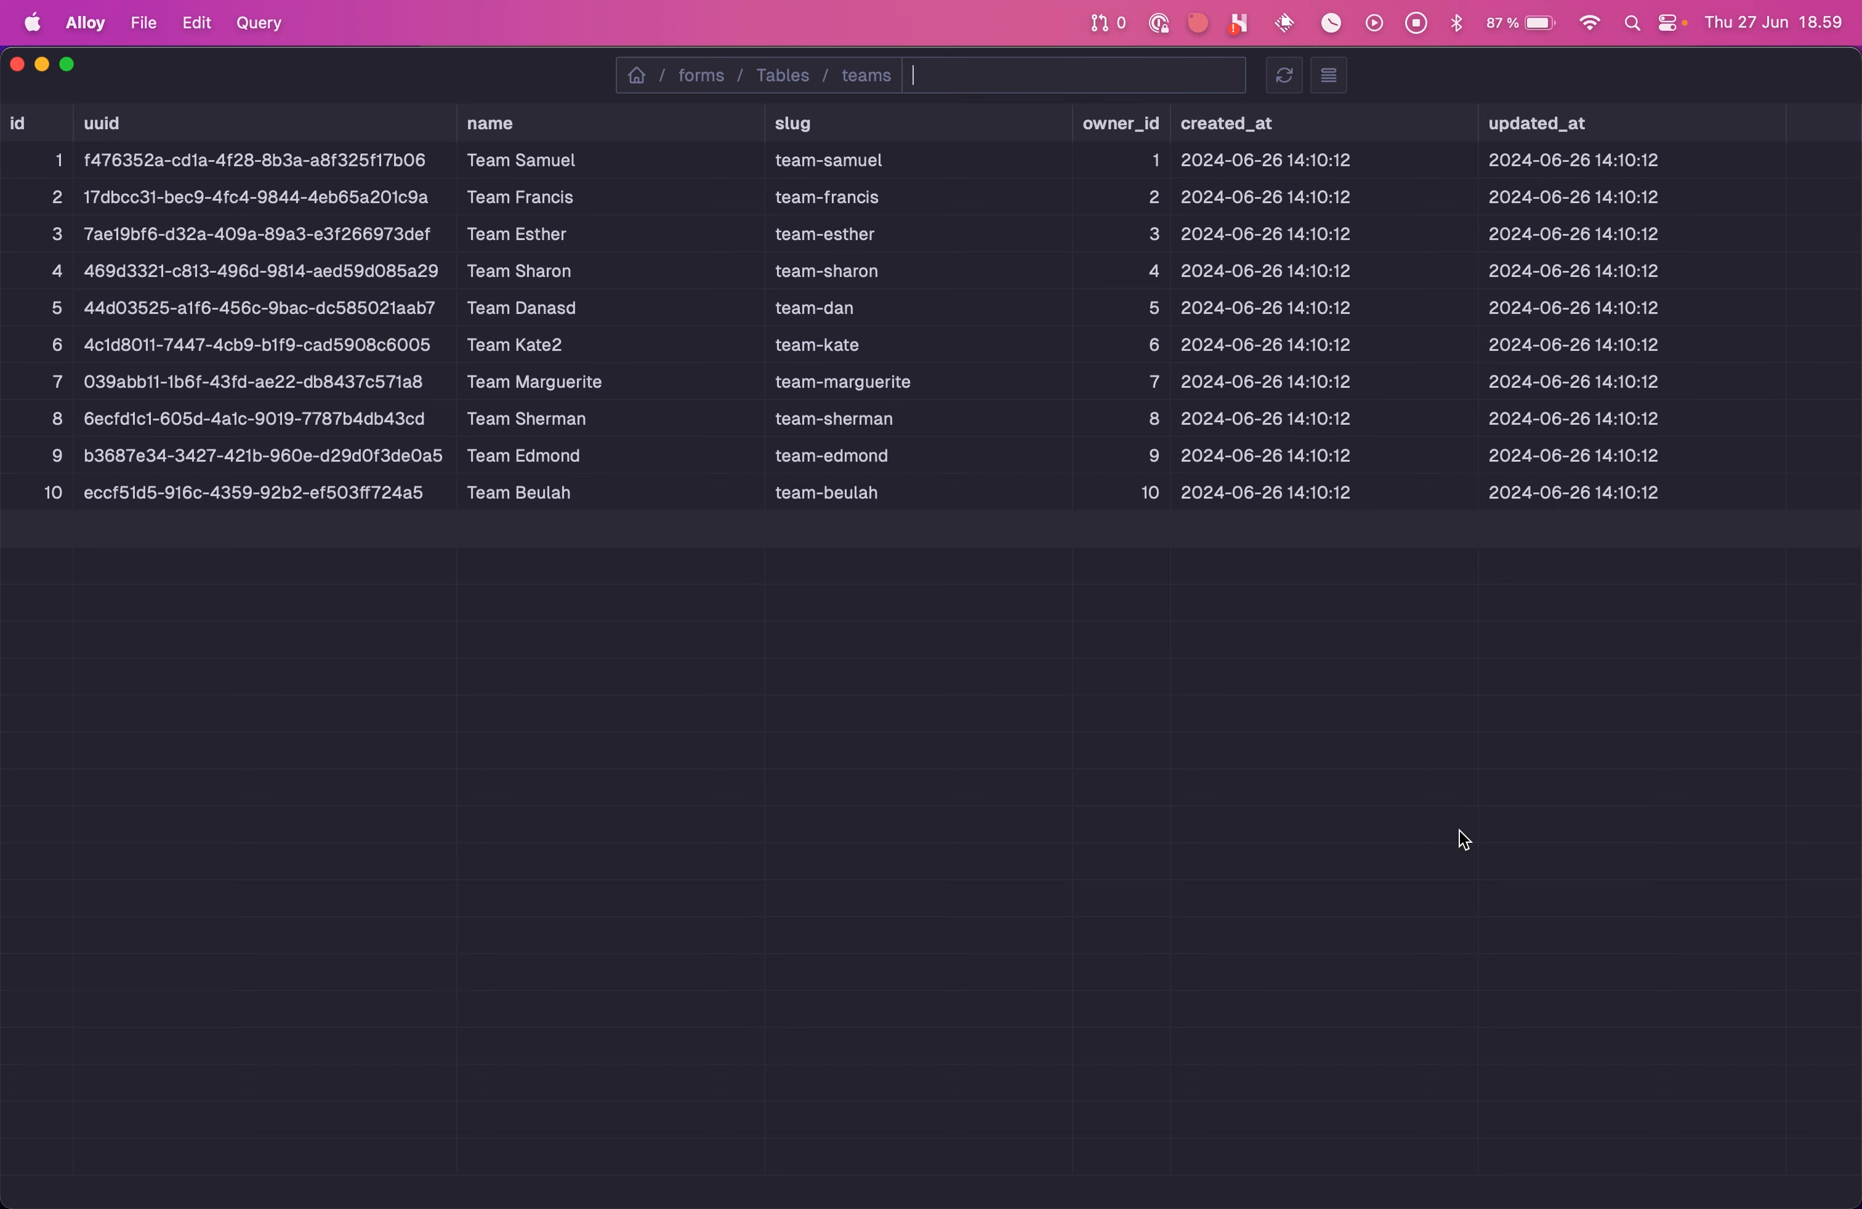
pyautogui.write('id=4')
pyautogui.press('Return')
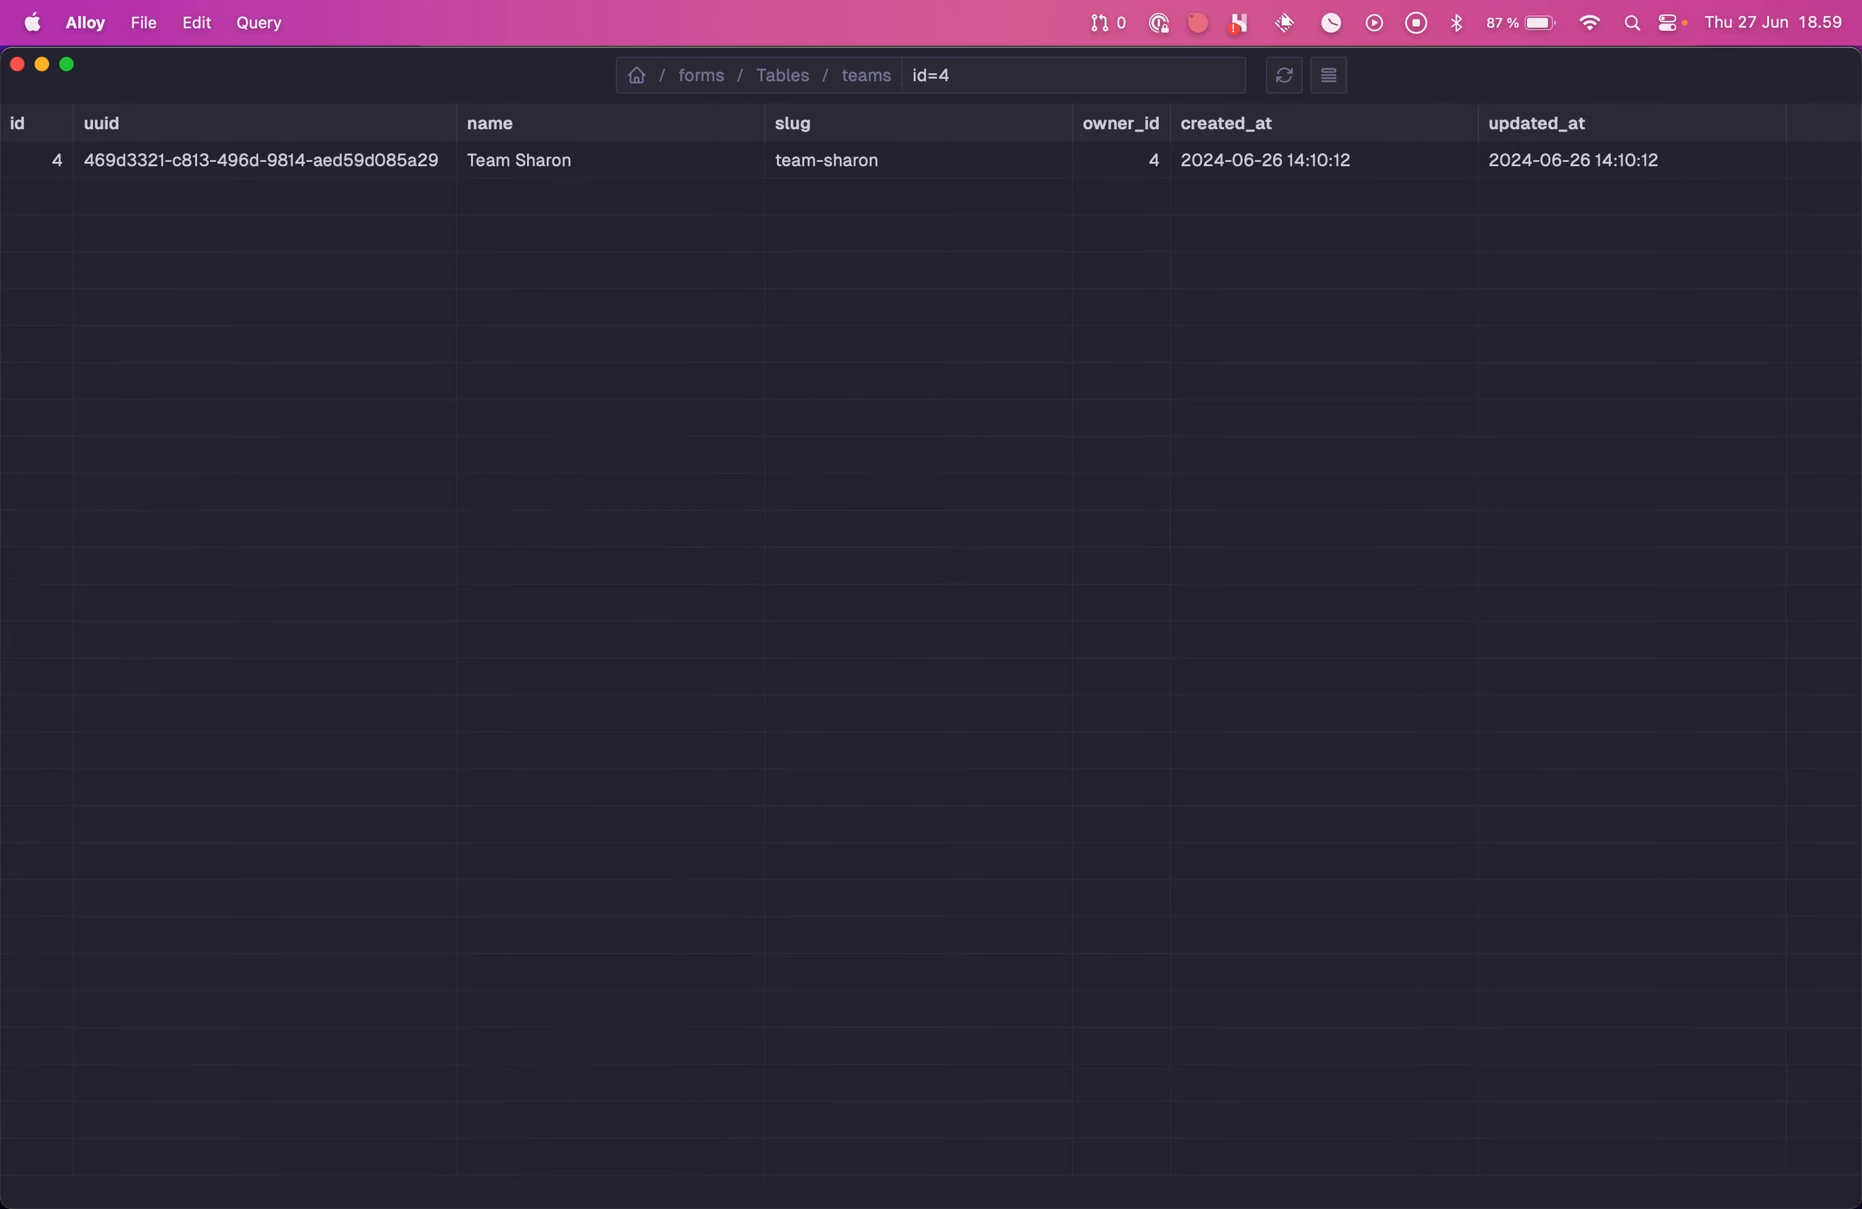
# Step: Open the forms table and filter it with status=draft
pyautogui.press('super')
pyautogui.press('super+l')
pyautogui.write('forms')
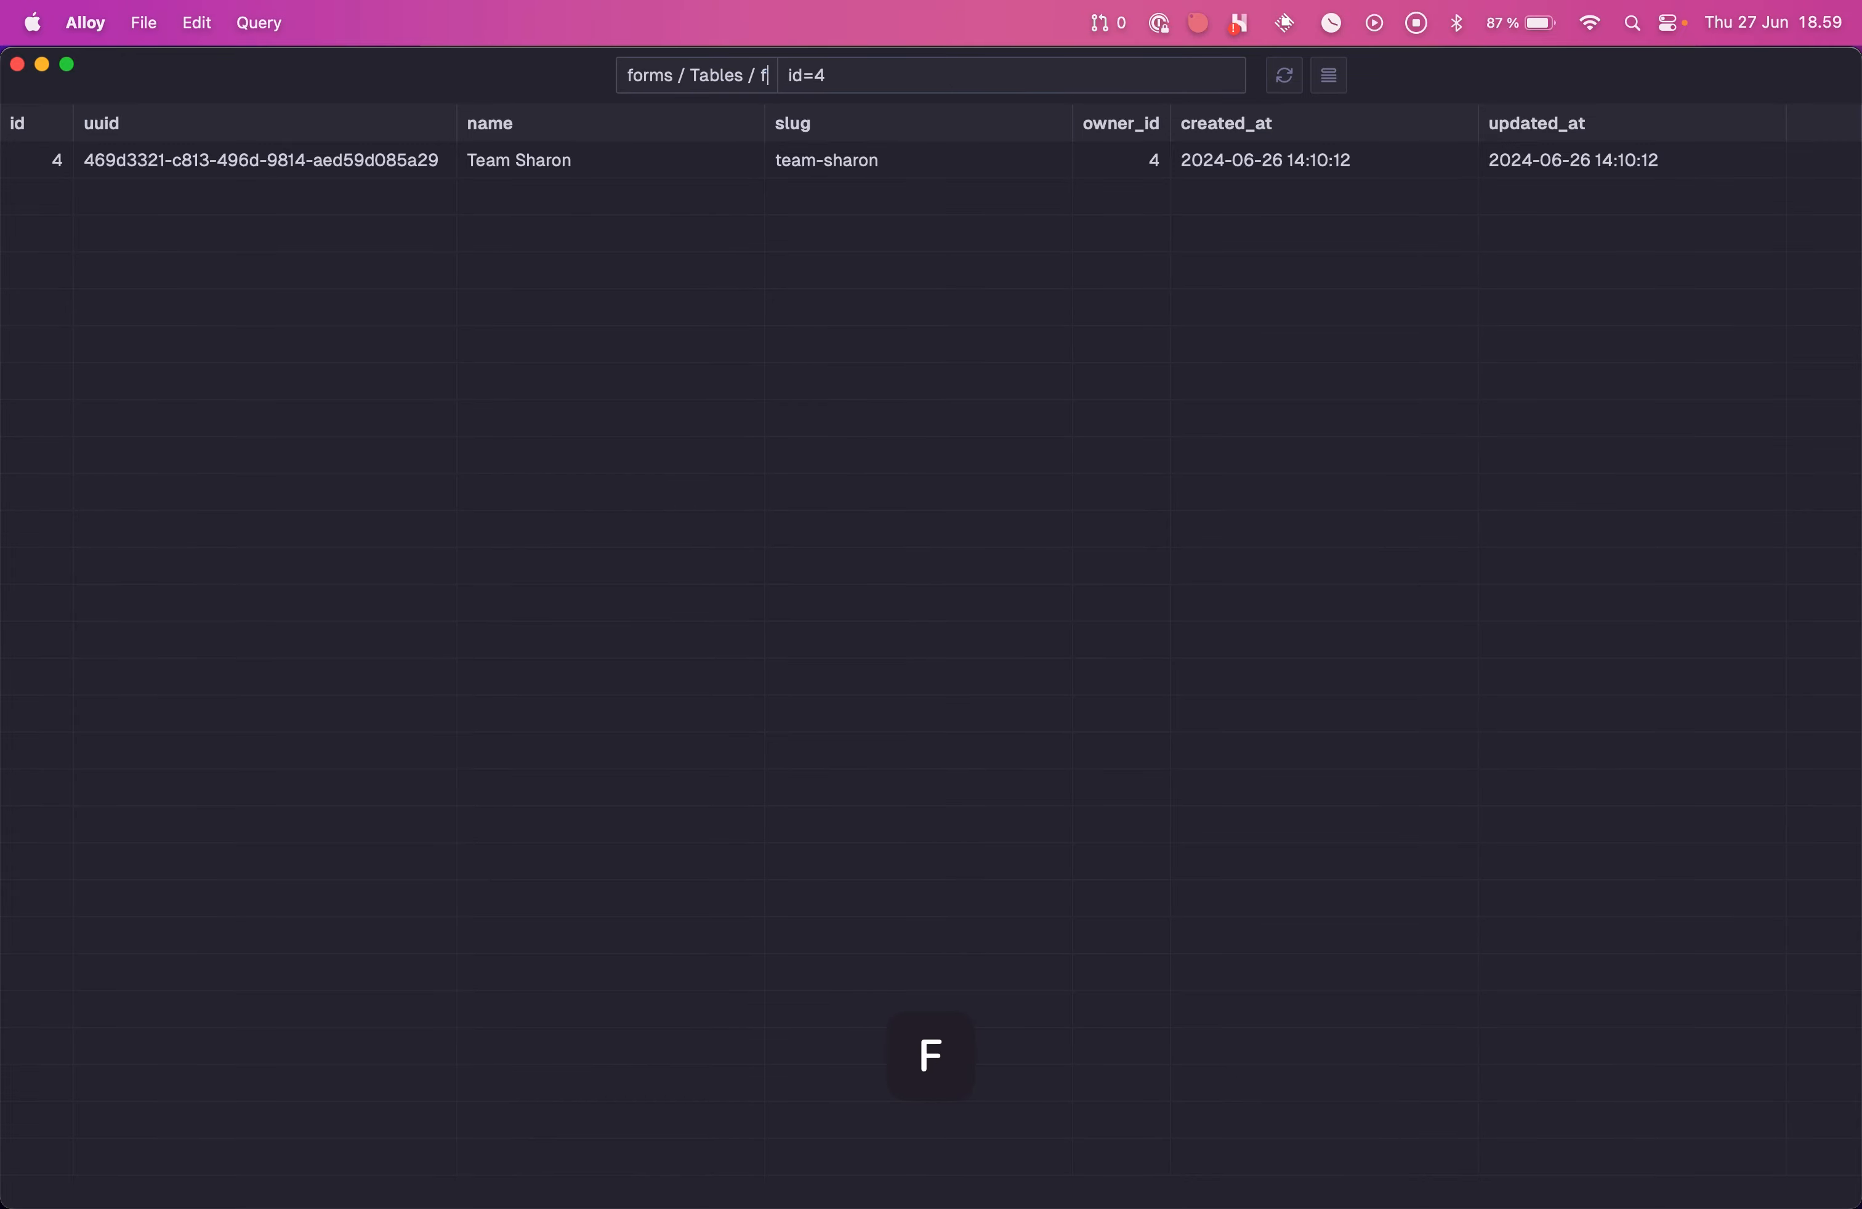
pyautogui.press('Return')
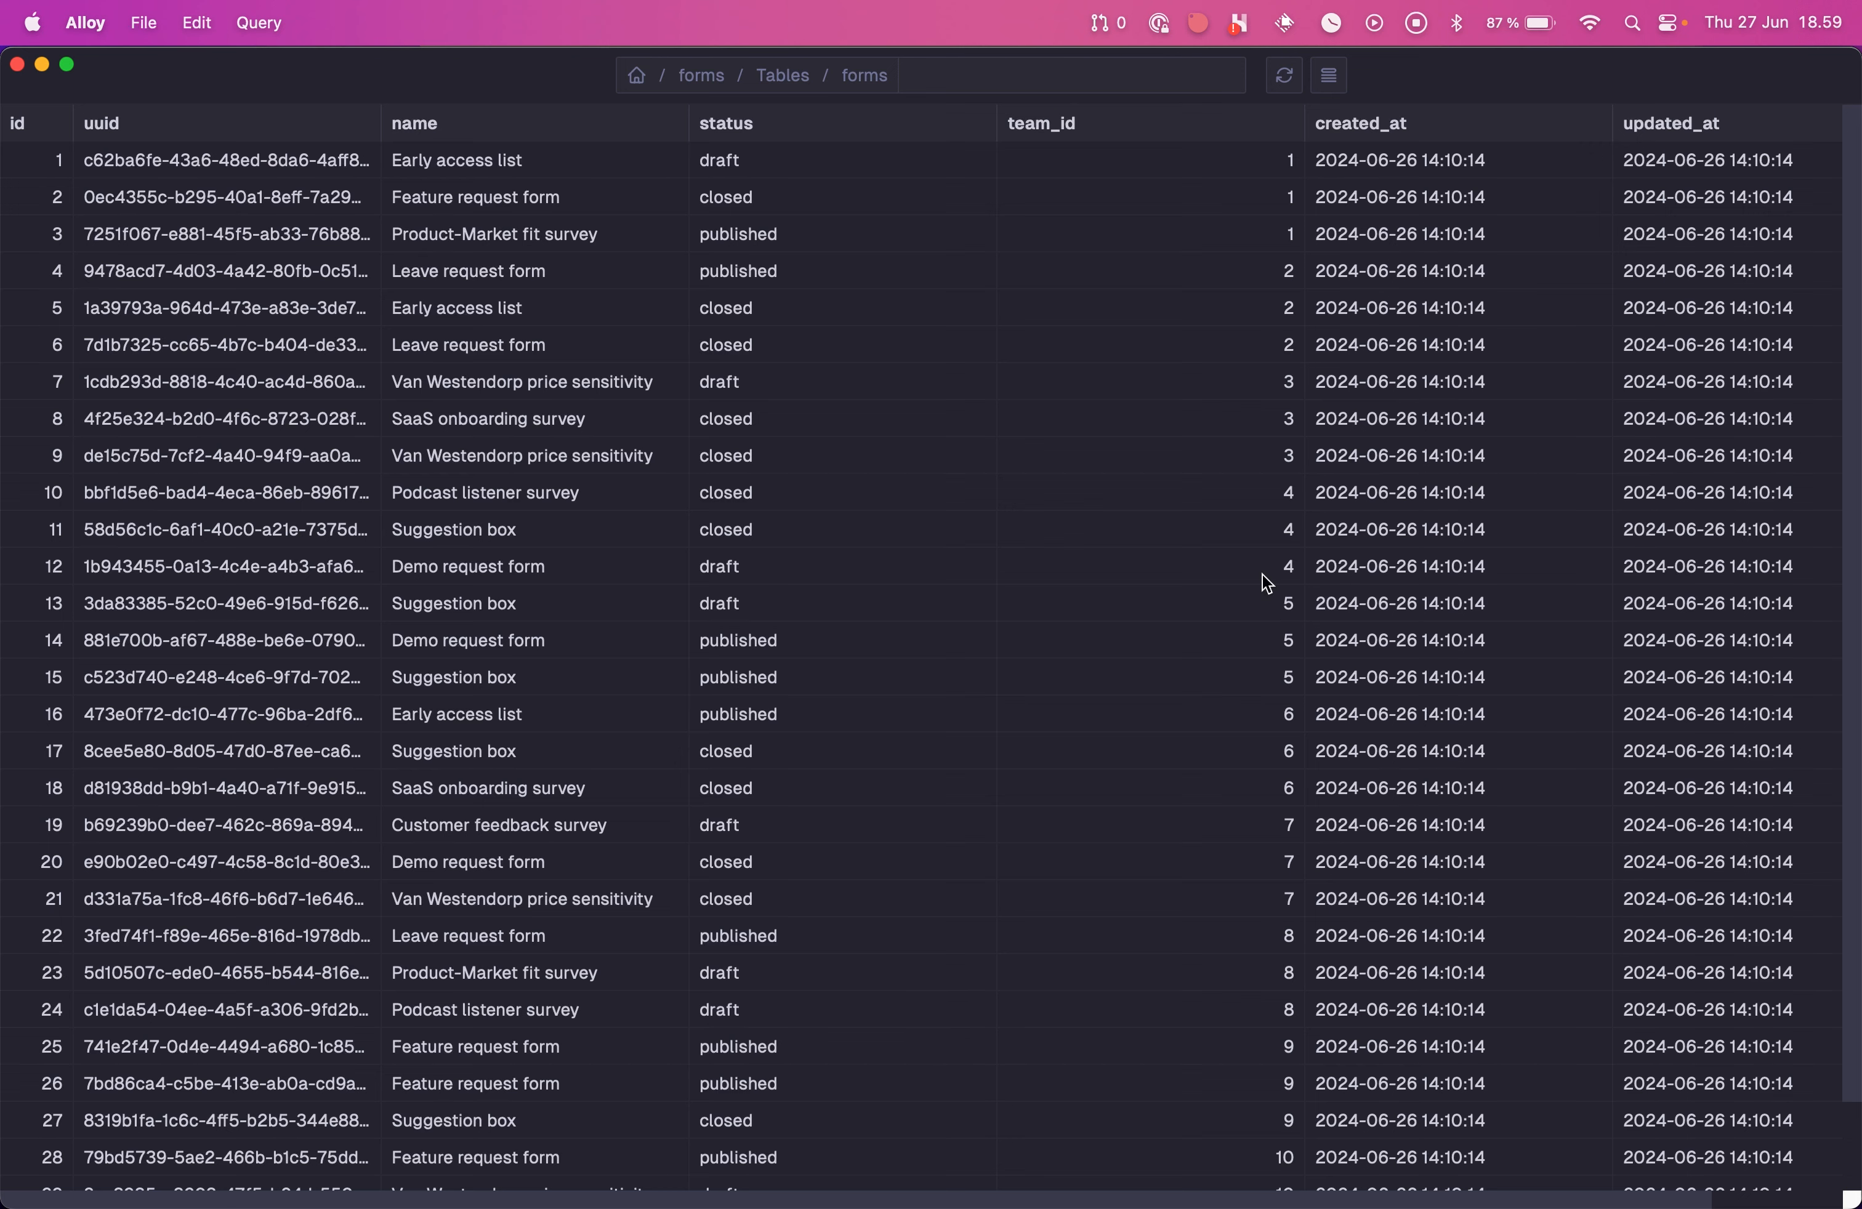
pyautogui.press('super+f')
pyautogui.write('status=draft')
pyautogui.press('Return')
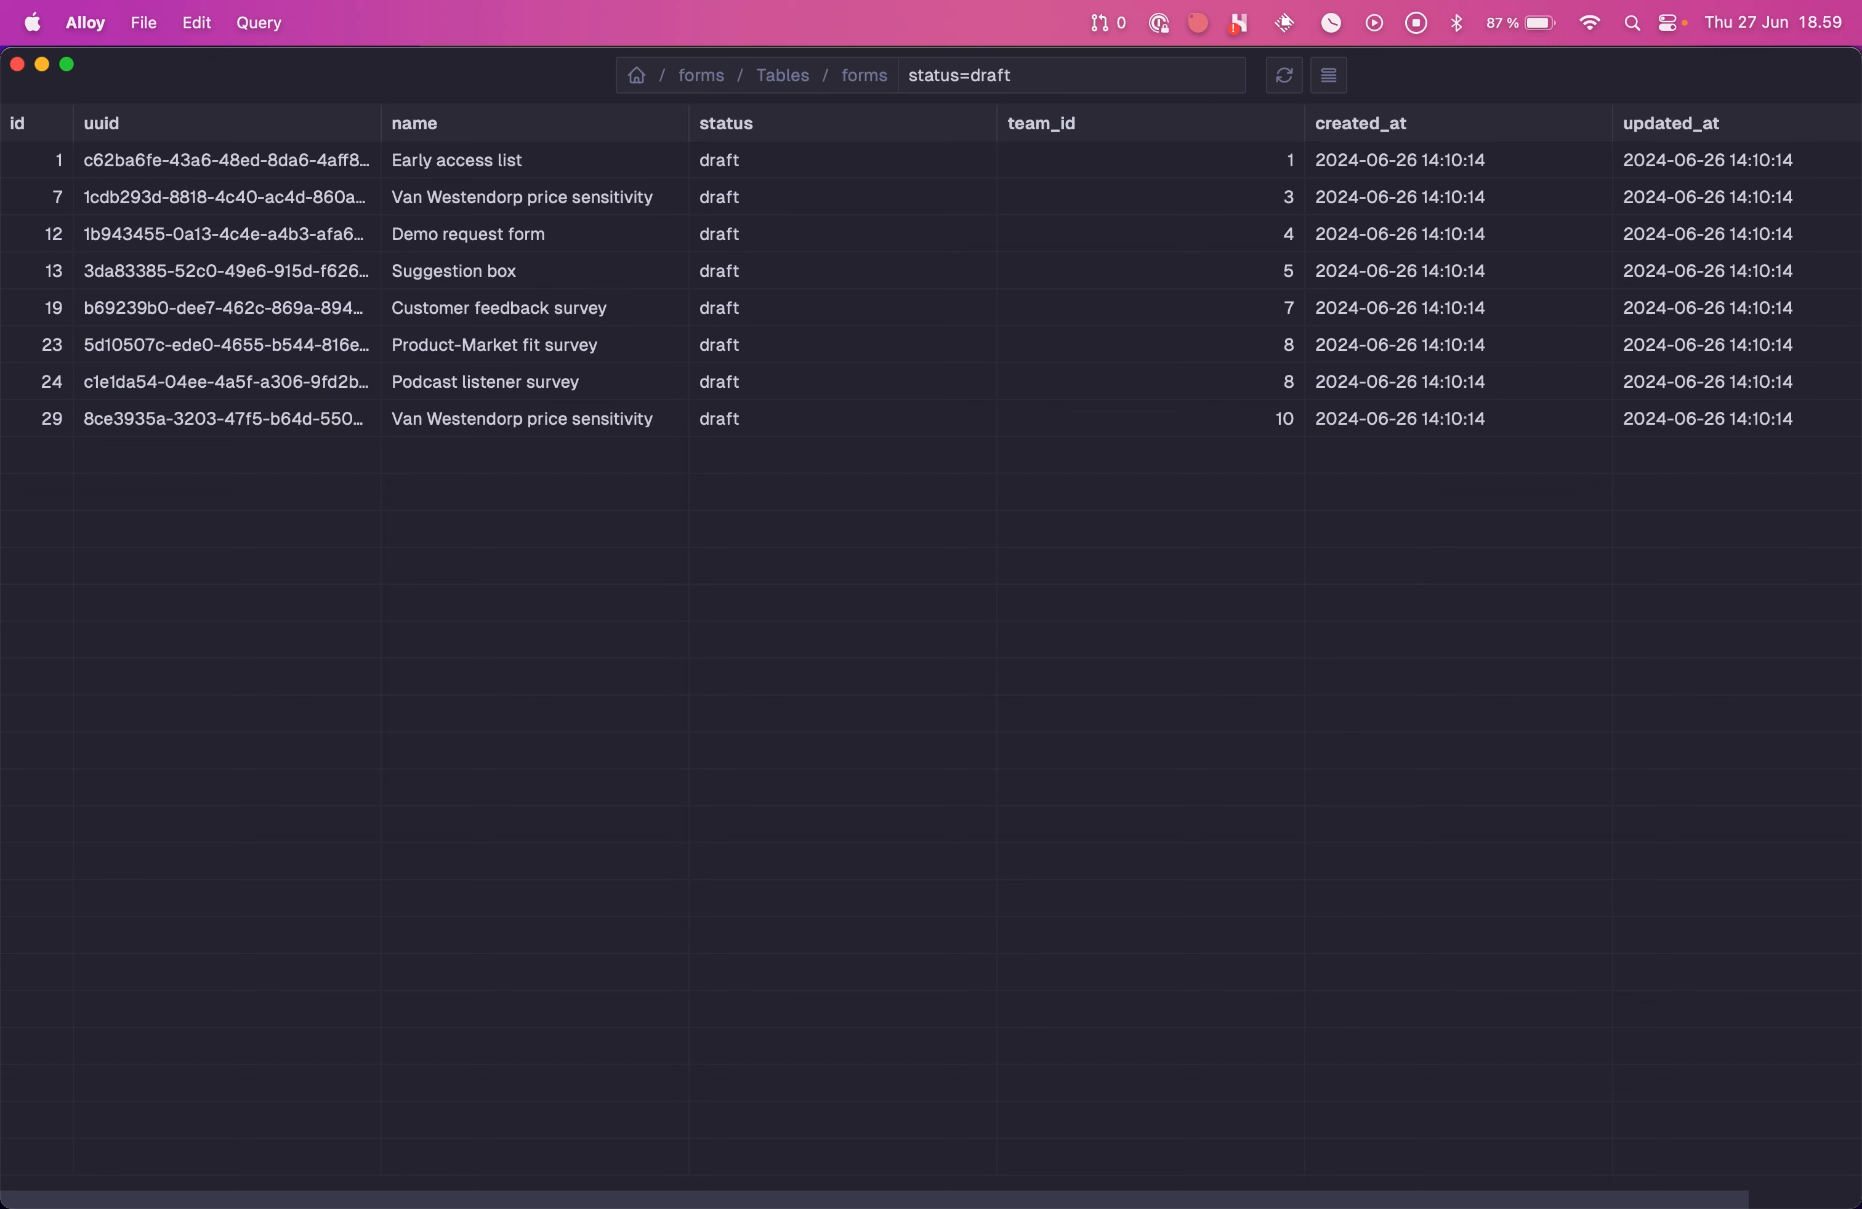
pyautogui.press('super+f')
pyautogui.write('user')
pyautogui.press('super+l')
pyautogui.write('users')
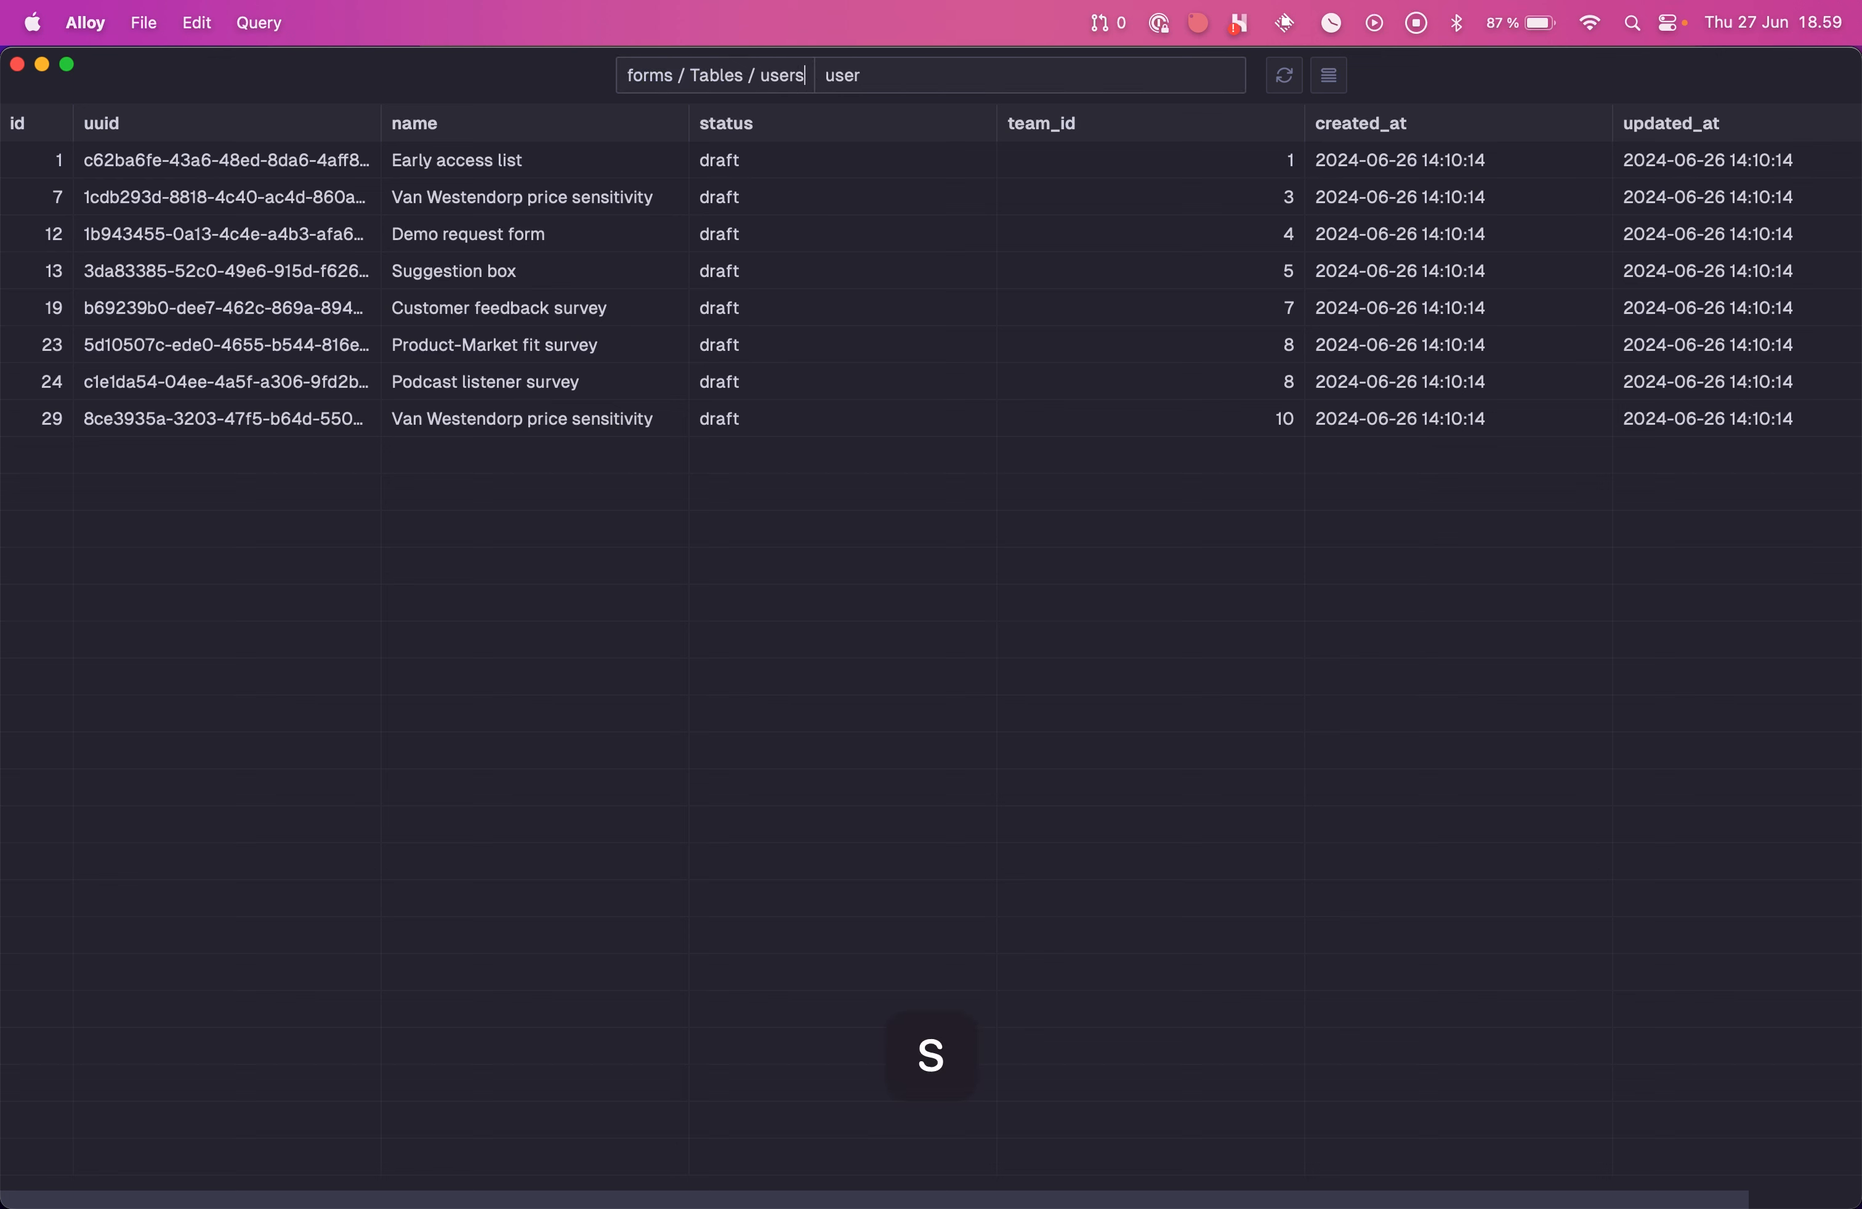
pyautogui.press('shift+super+Right')
pyautogui.hotkey('shift', 'Tab')
pyautogui.press('BackSpace')
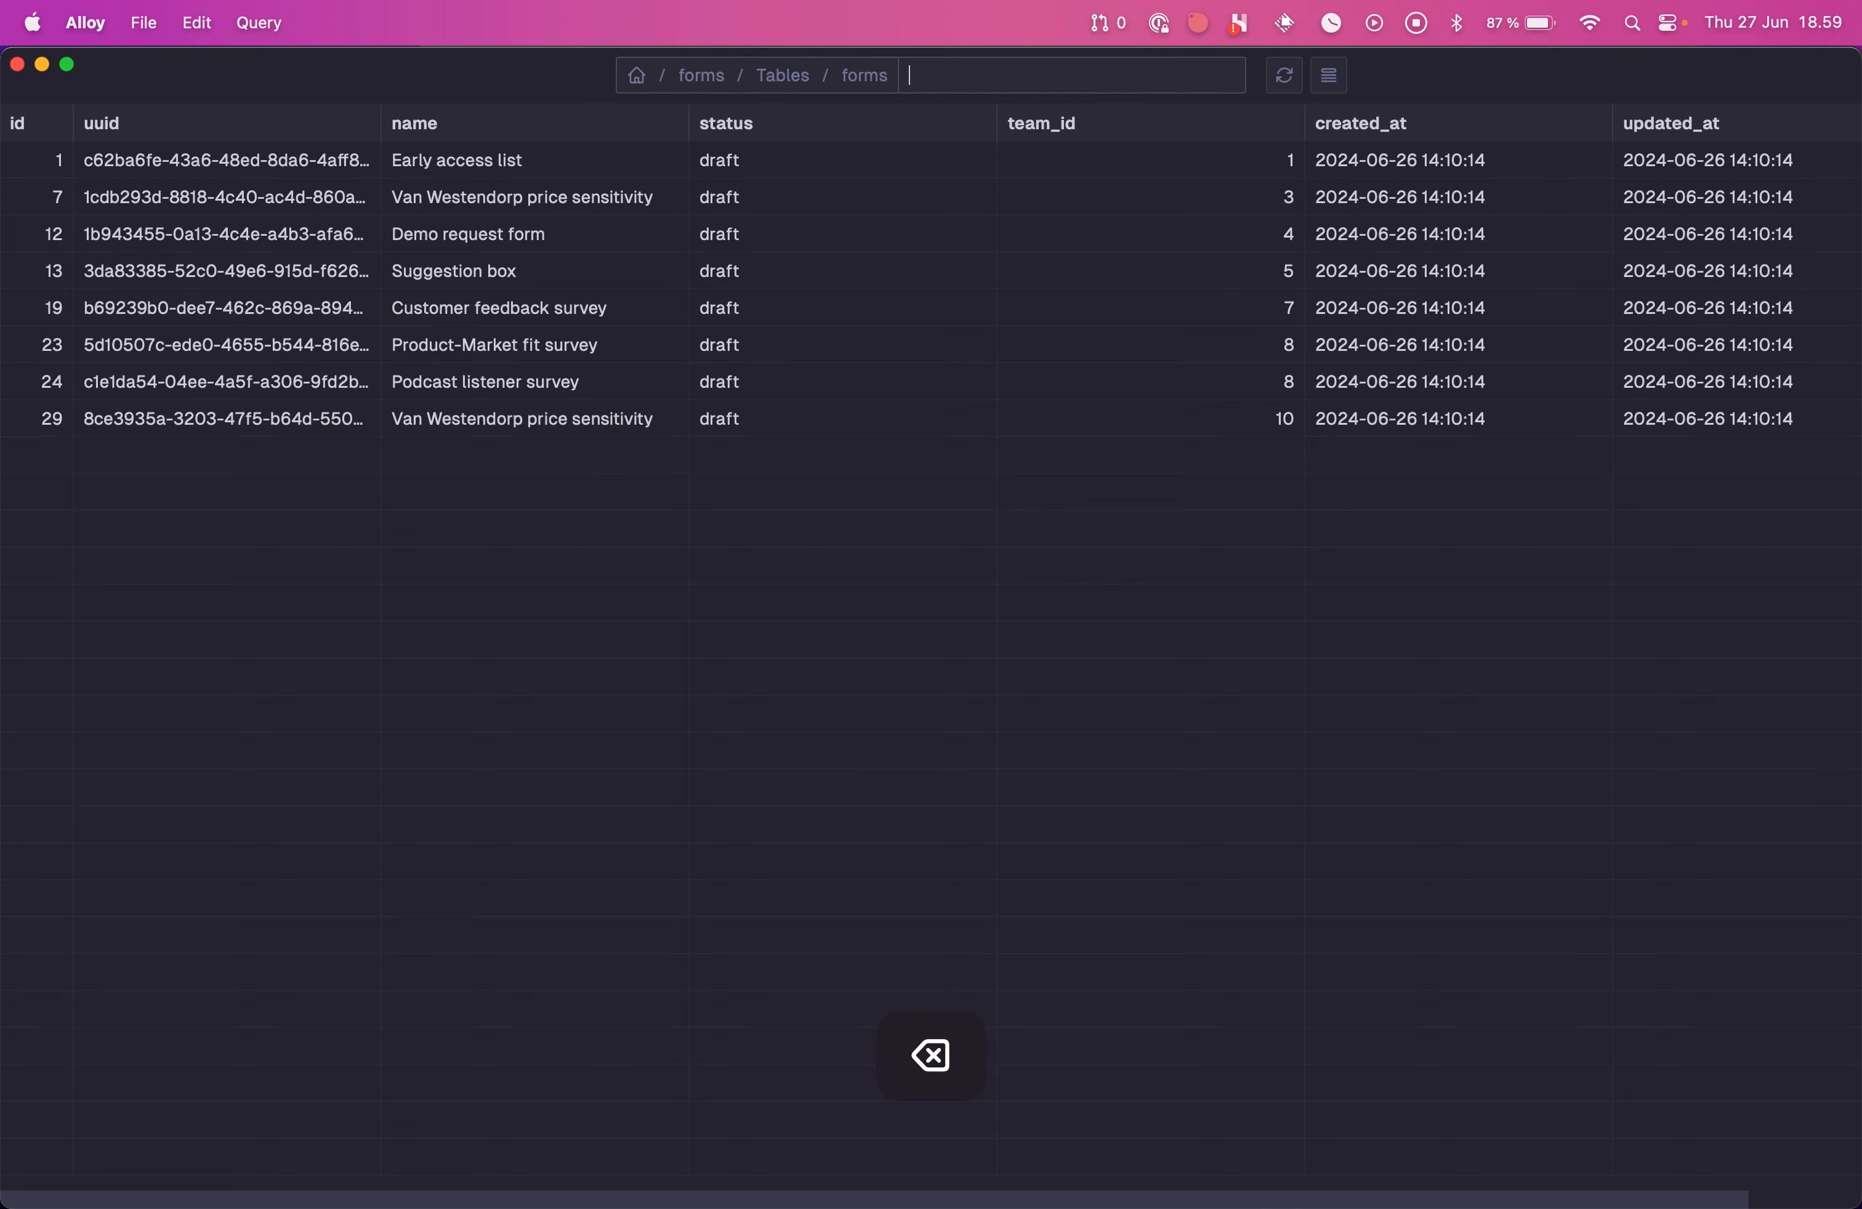
# Step: Open the users table and filter it to rows that have a value, using email_verified_at
pyautogui.press('super+l')
pyautogui.write('users')
pyautogui.press('Return')
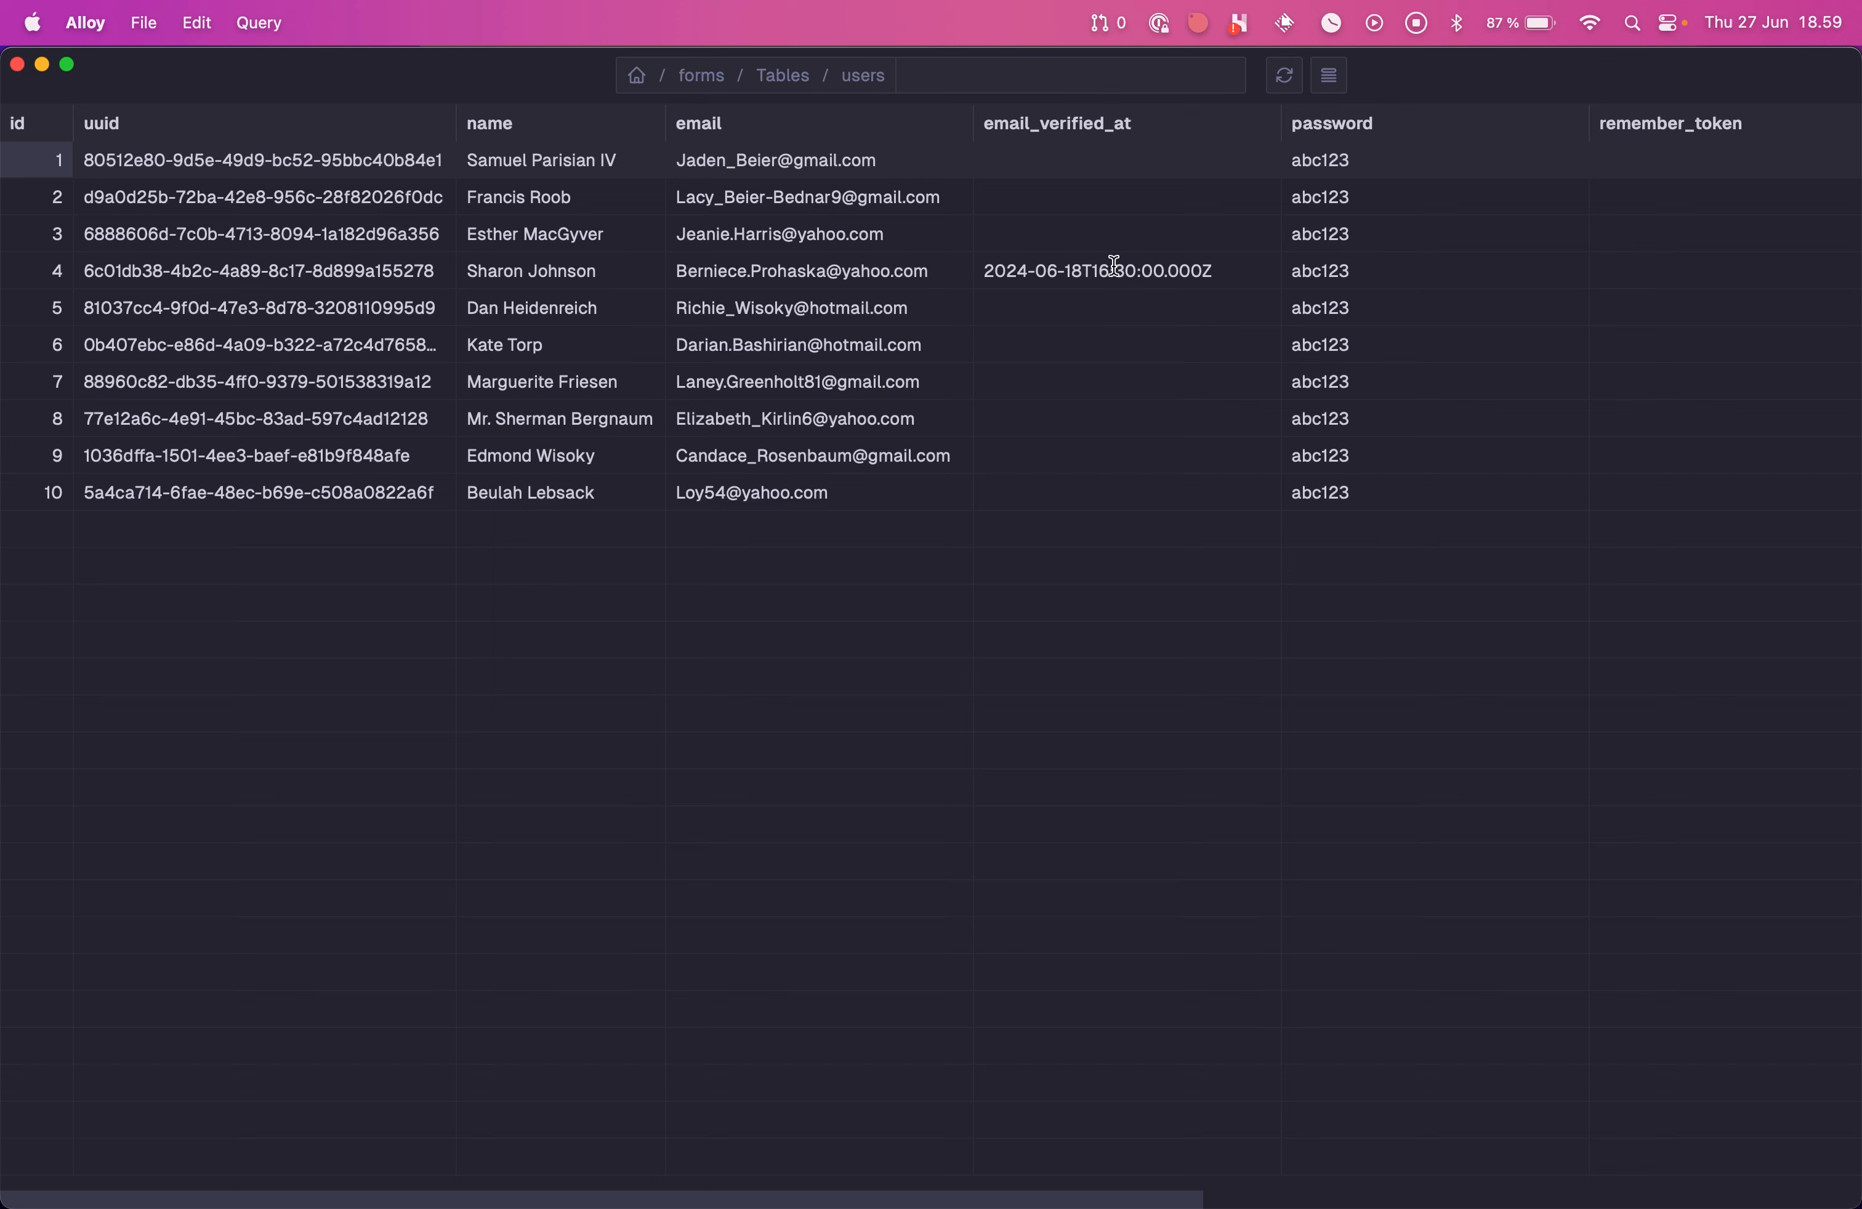
pyautogui.click(1166, 78)
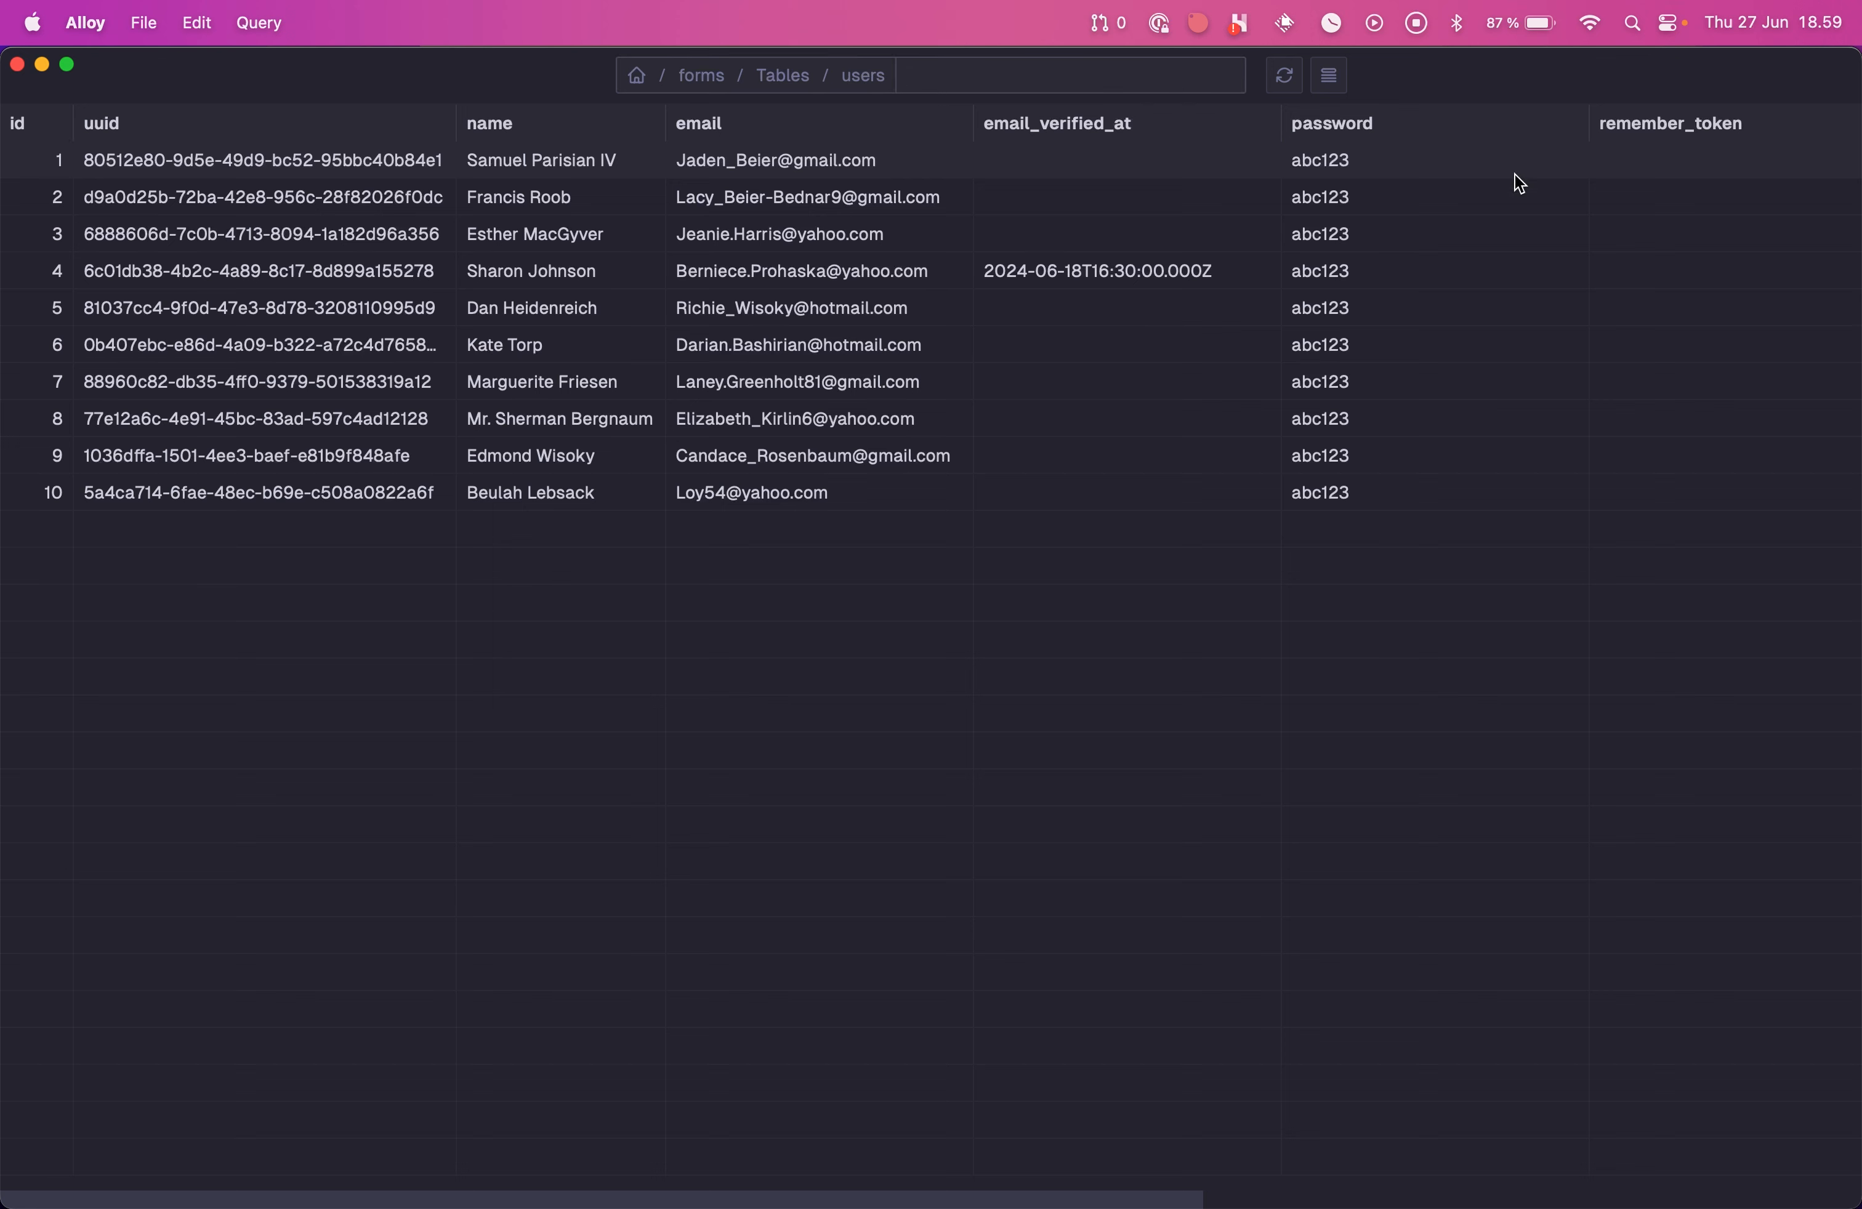
pyautogui.write('email_verified_at')
pyautogui.press('Return')
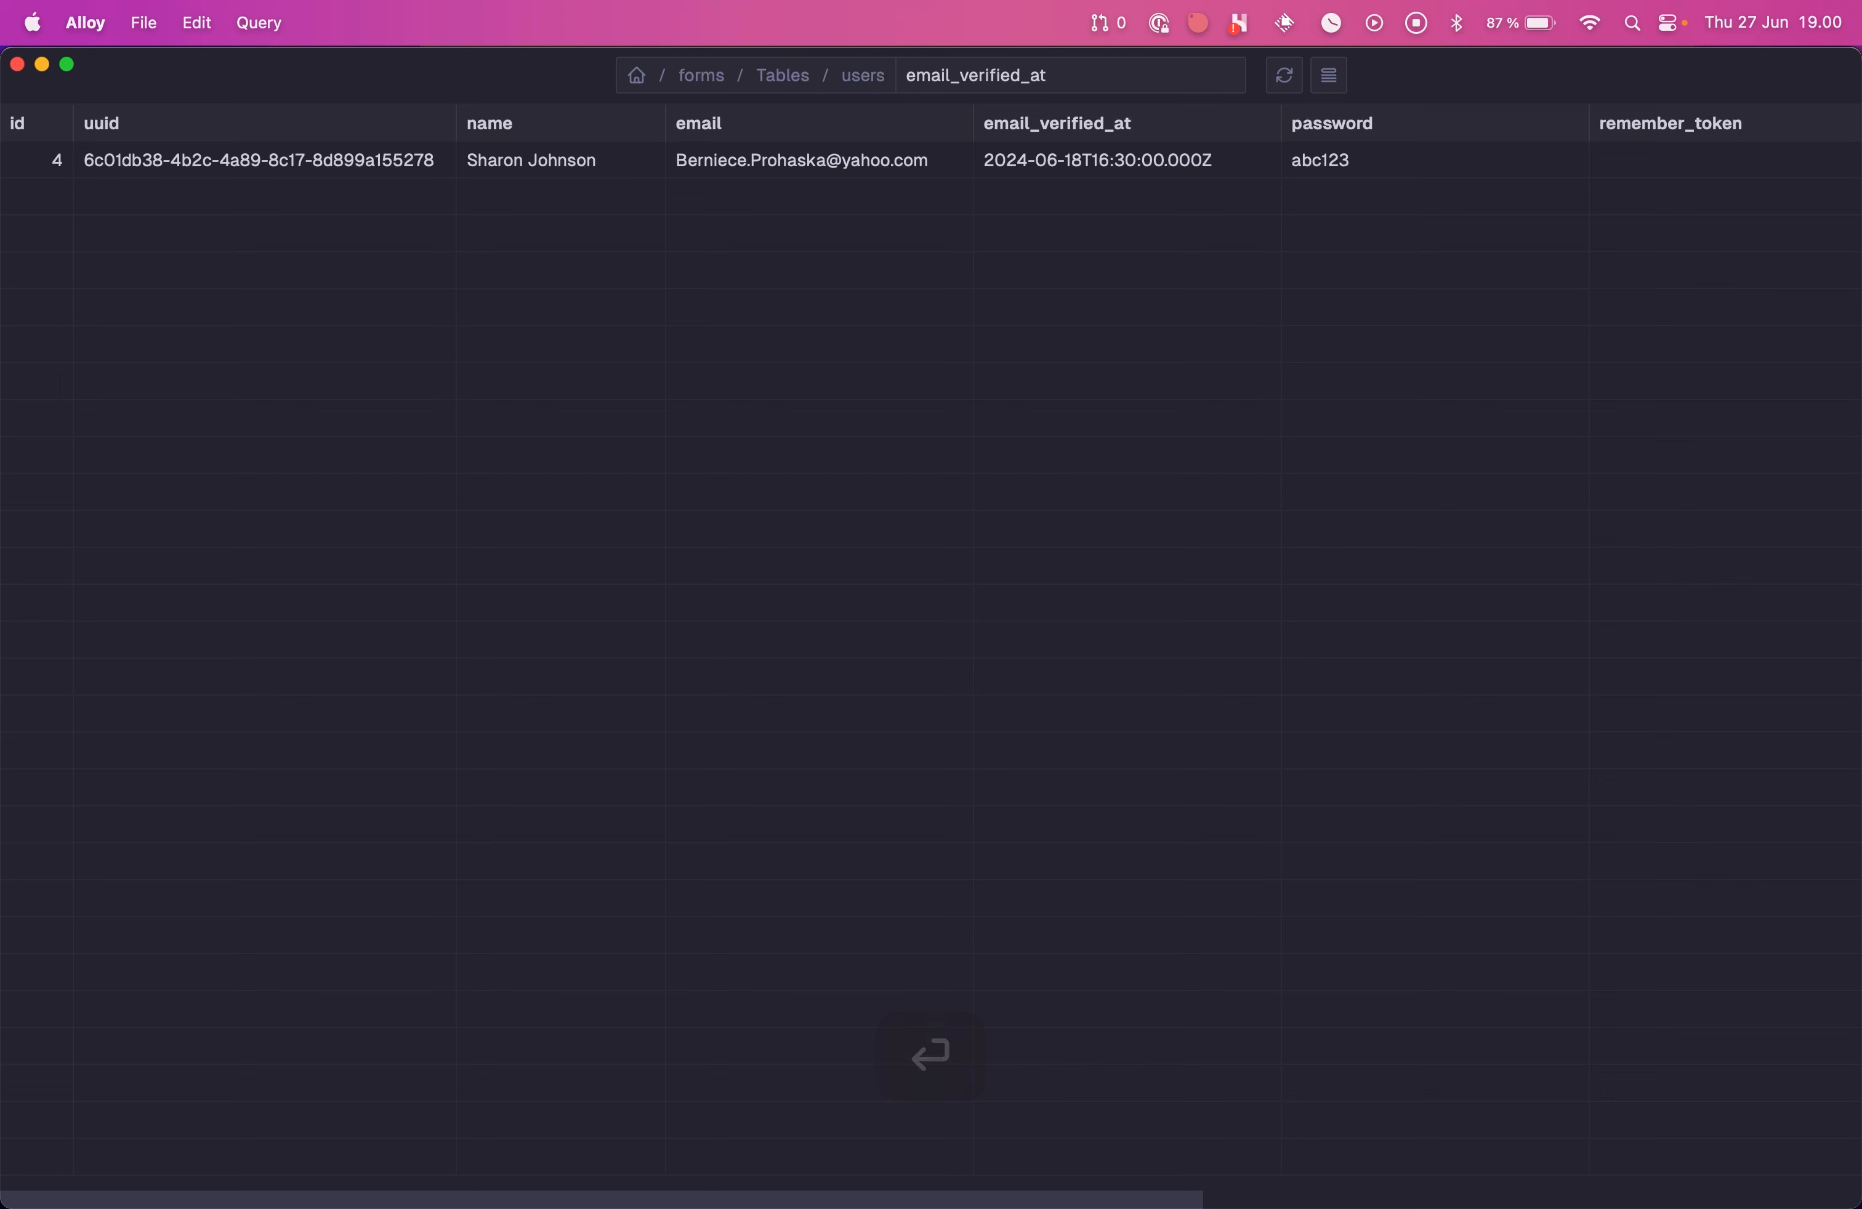
# Step: Negate the users filter so it reads !email_verified_at and apply it
pyautogui.press('super+f')
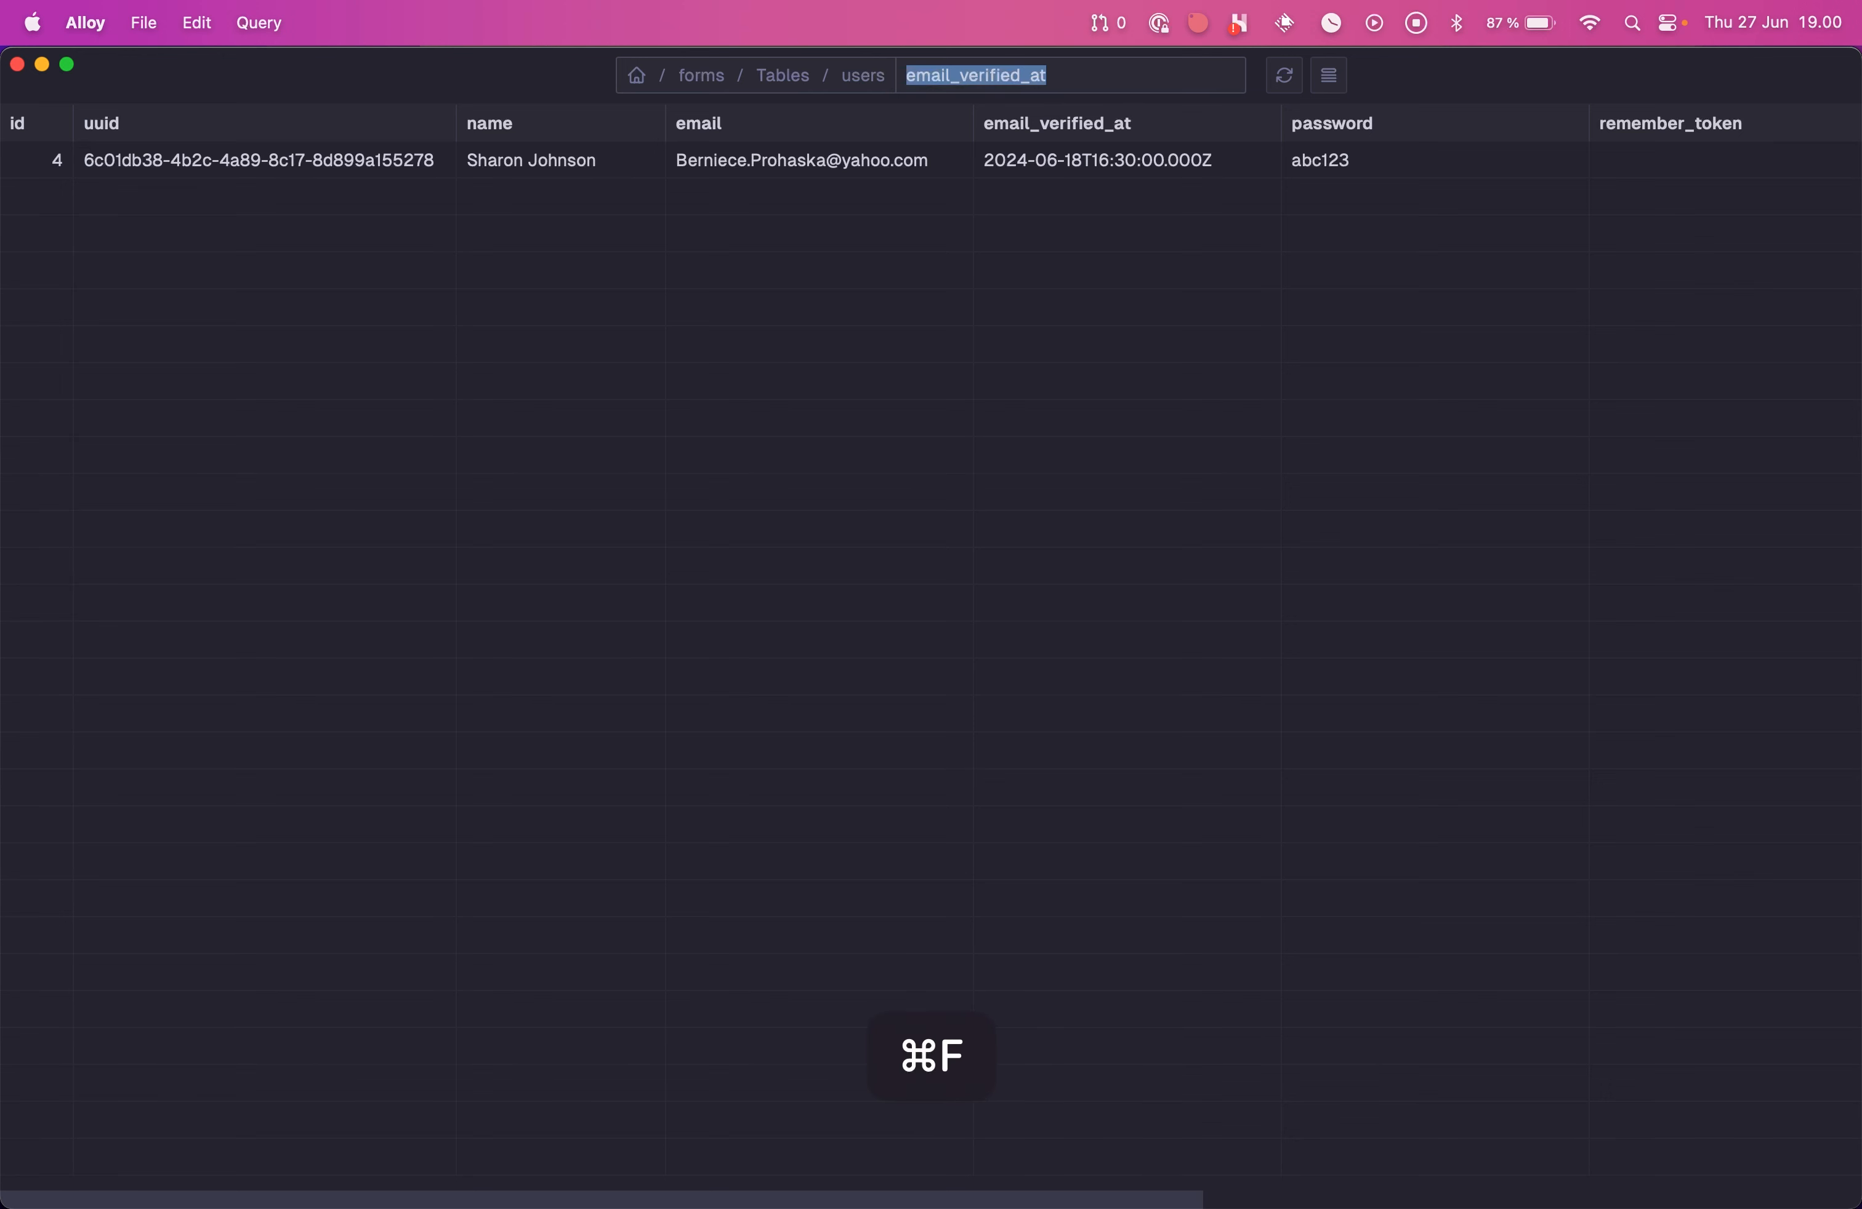
pyautogui.press('Left')
pyautogui.press('shift')
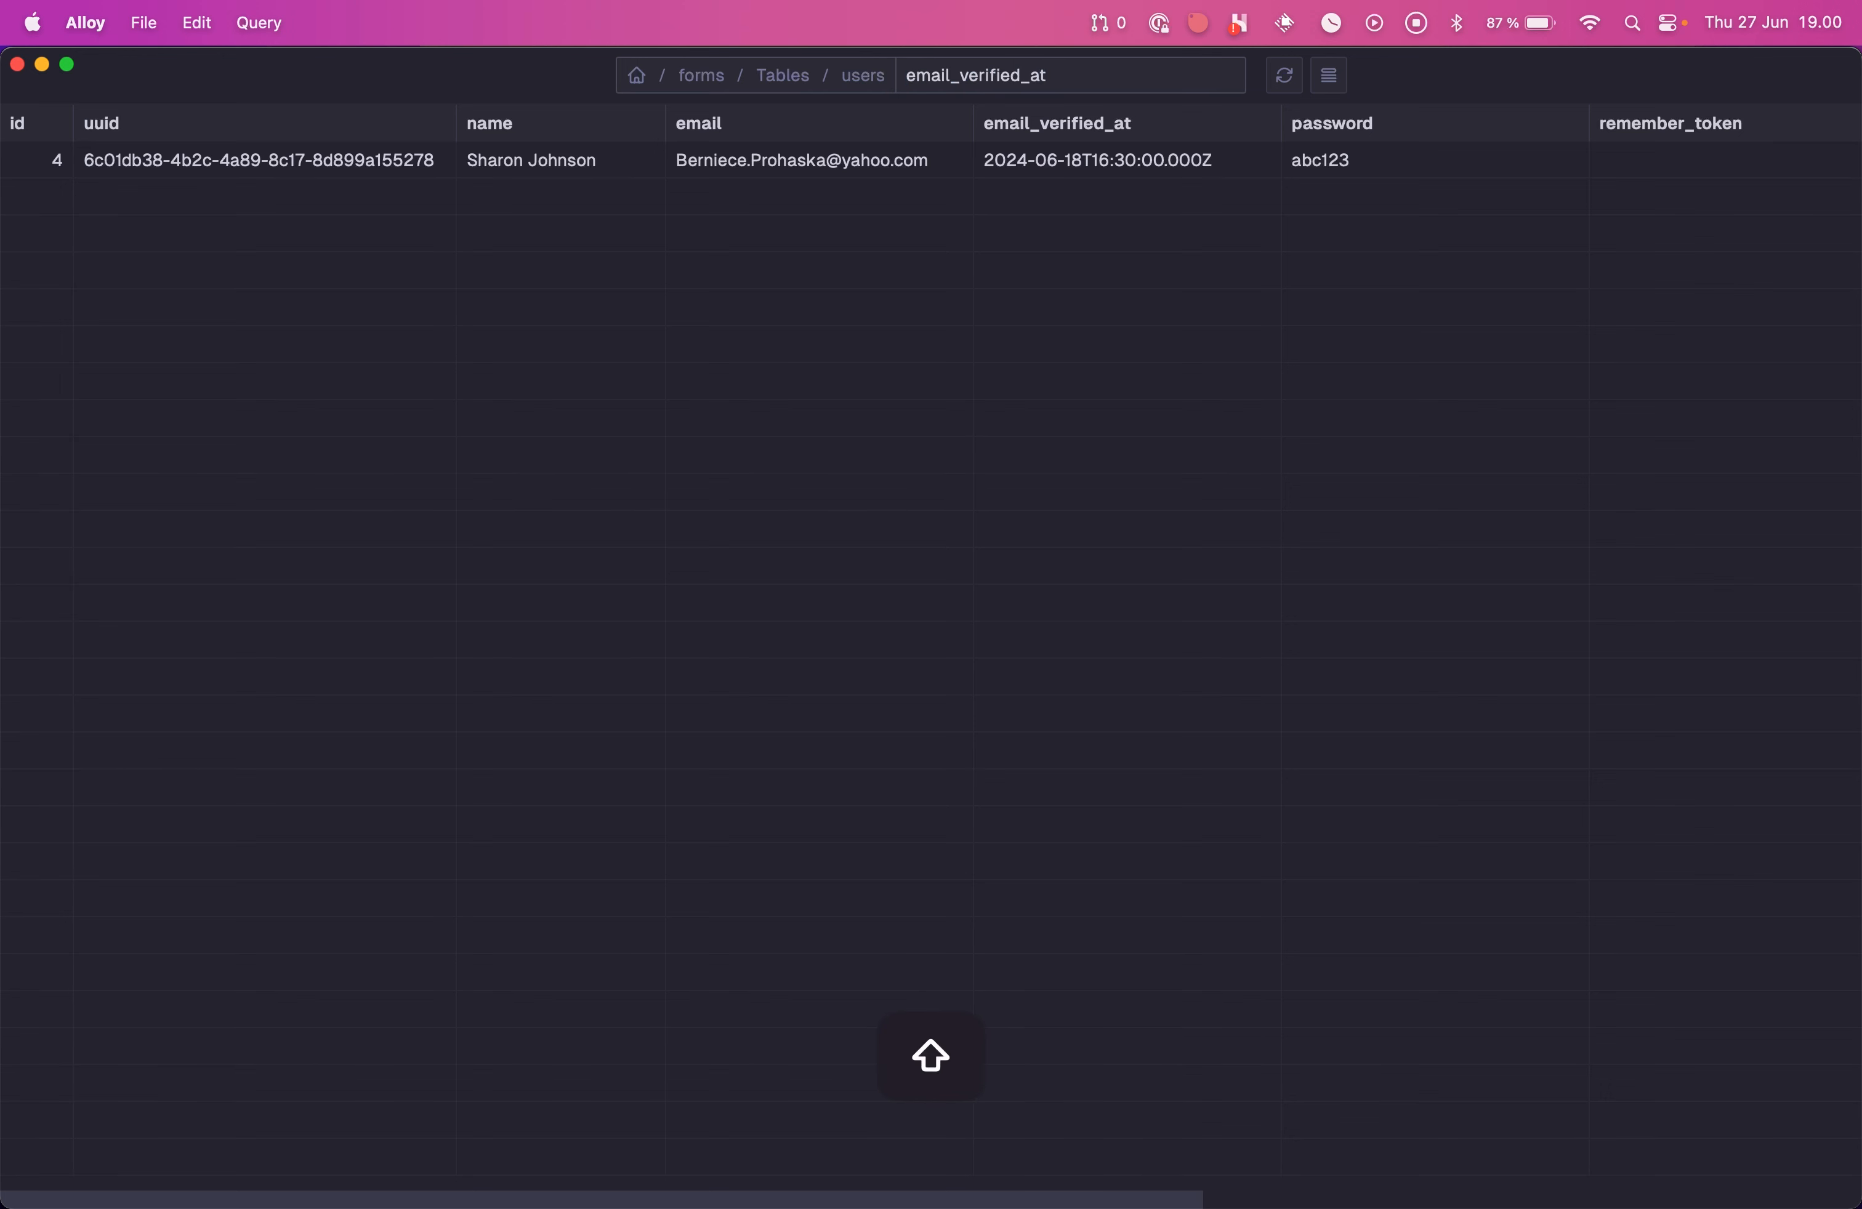
pyautogui.write('!')
pyautogui.press('Return')
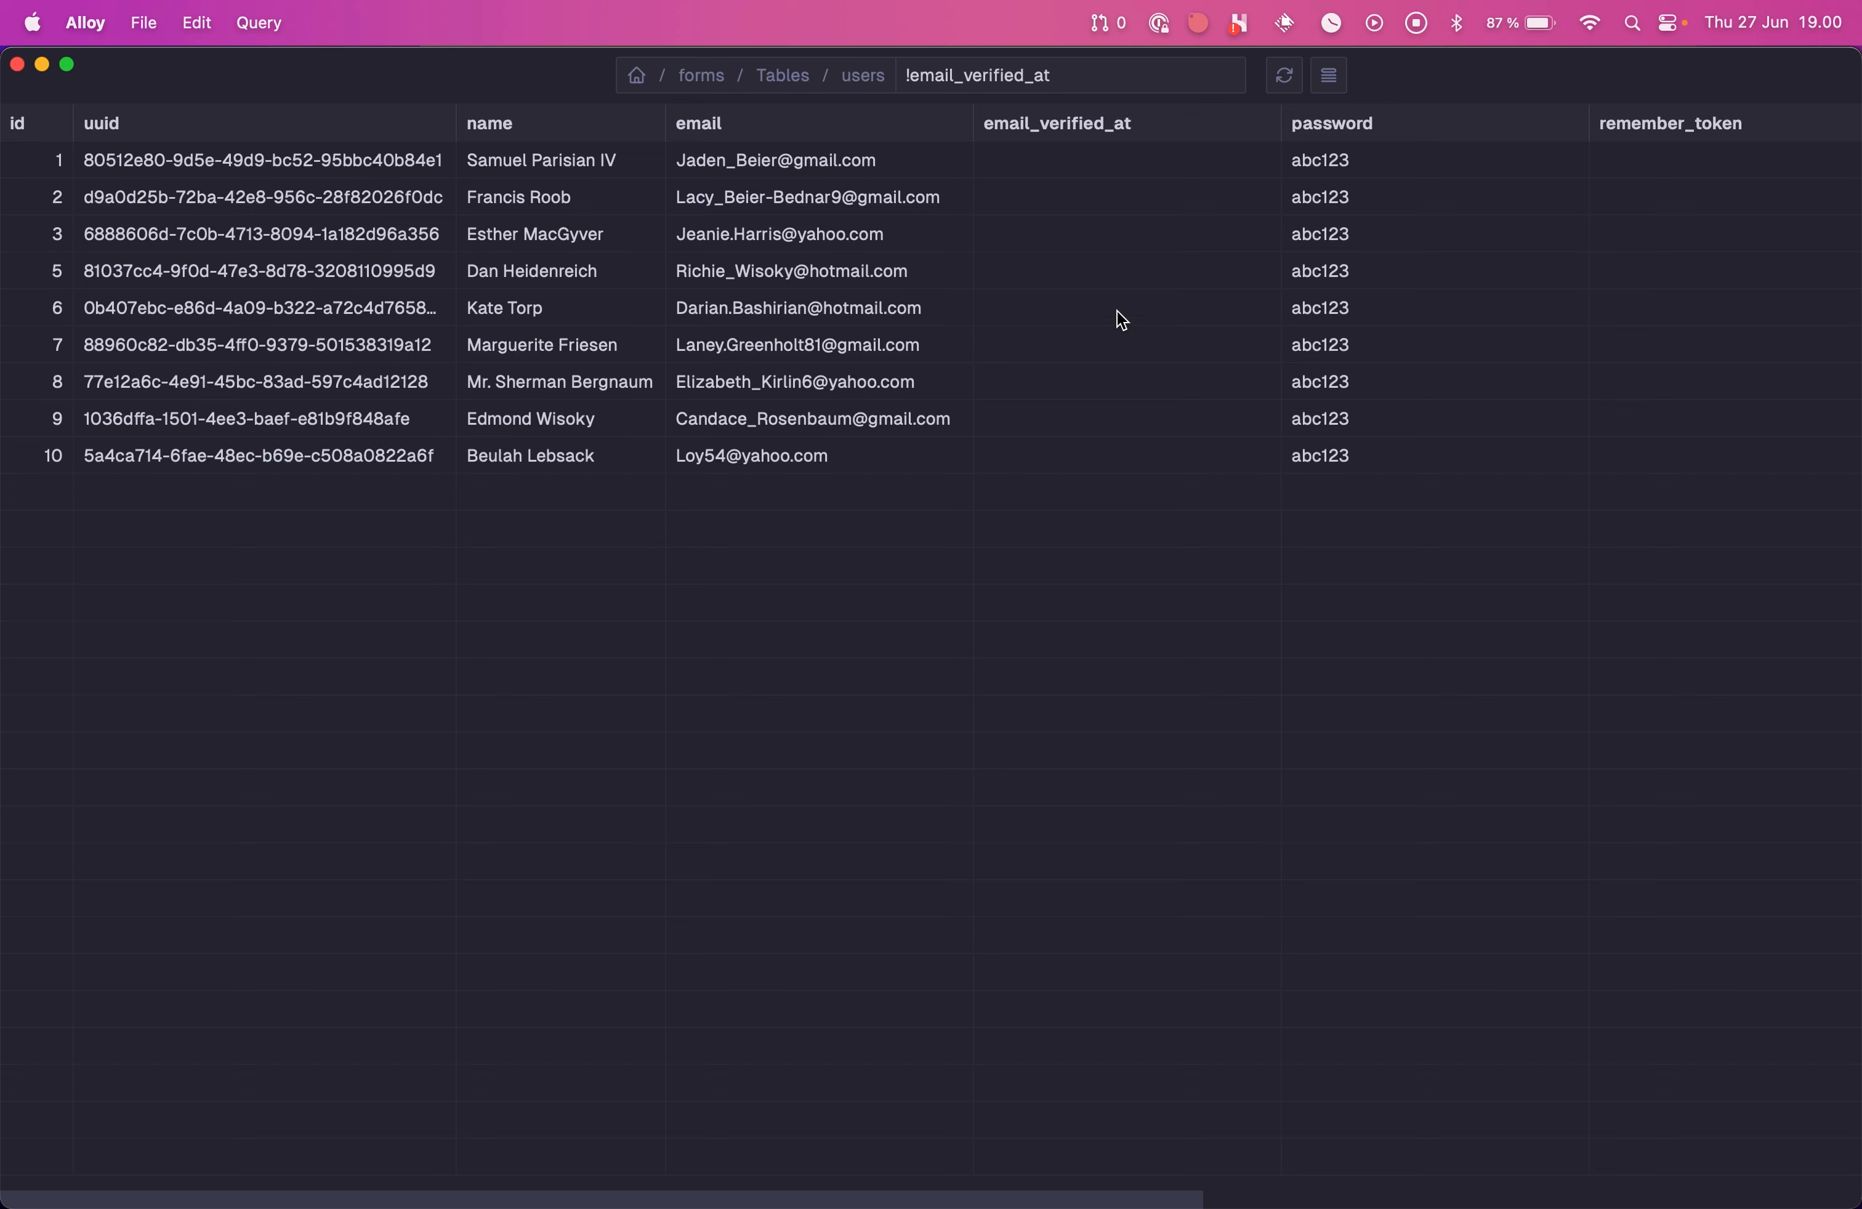
# Step: Filter the users table to names starting with S, using name:start=S
pyautogui.press('super')
pyautogui.press('super+f')
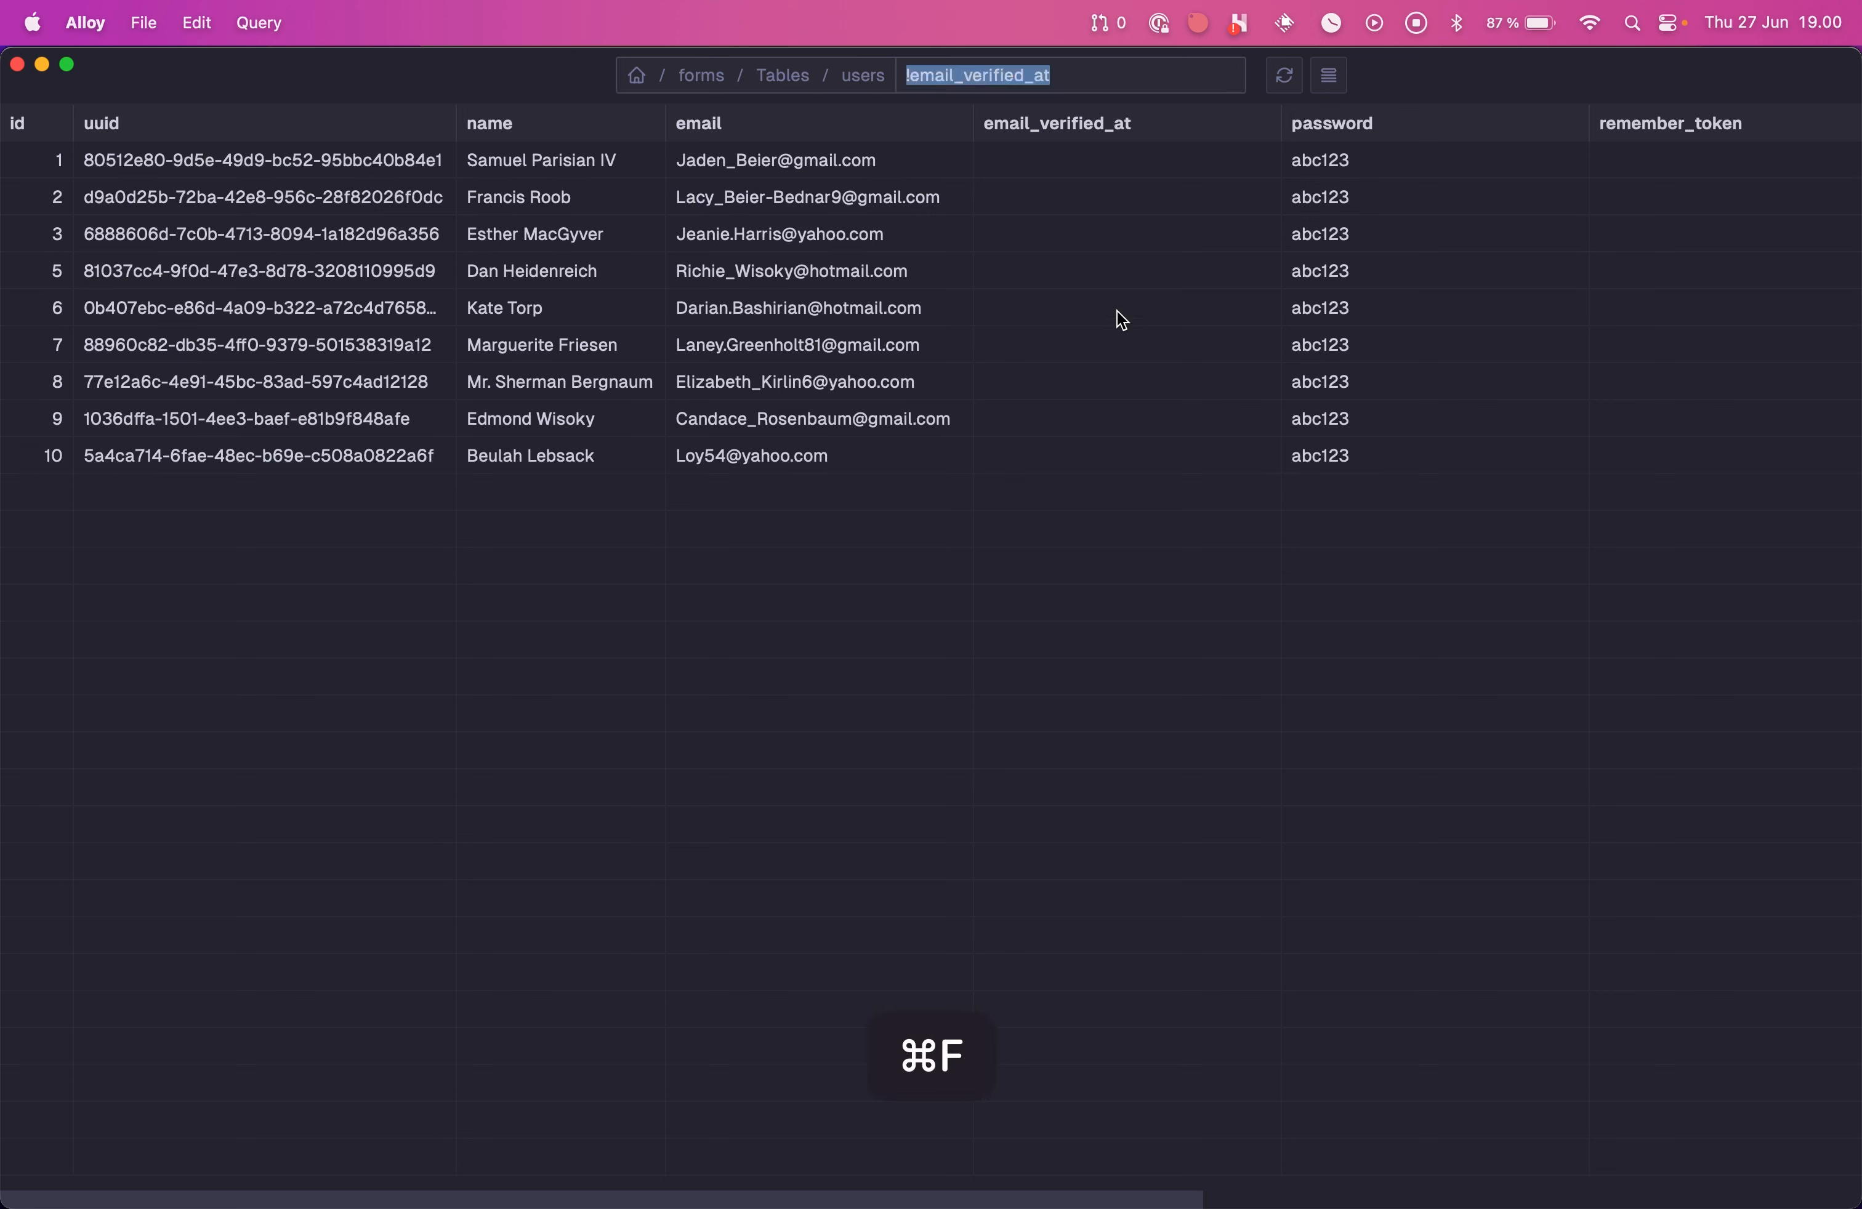
pyautogui.write('name')
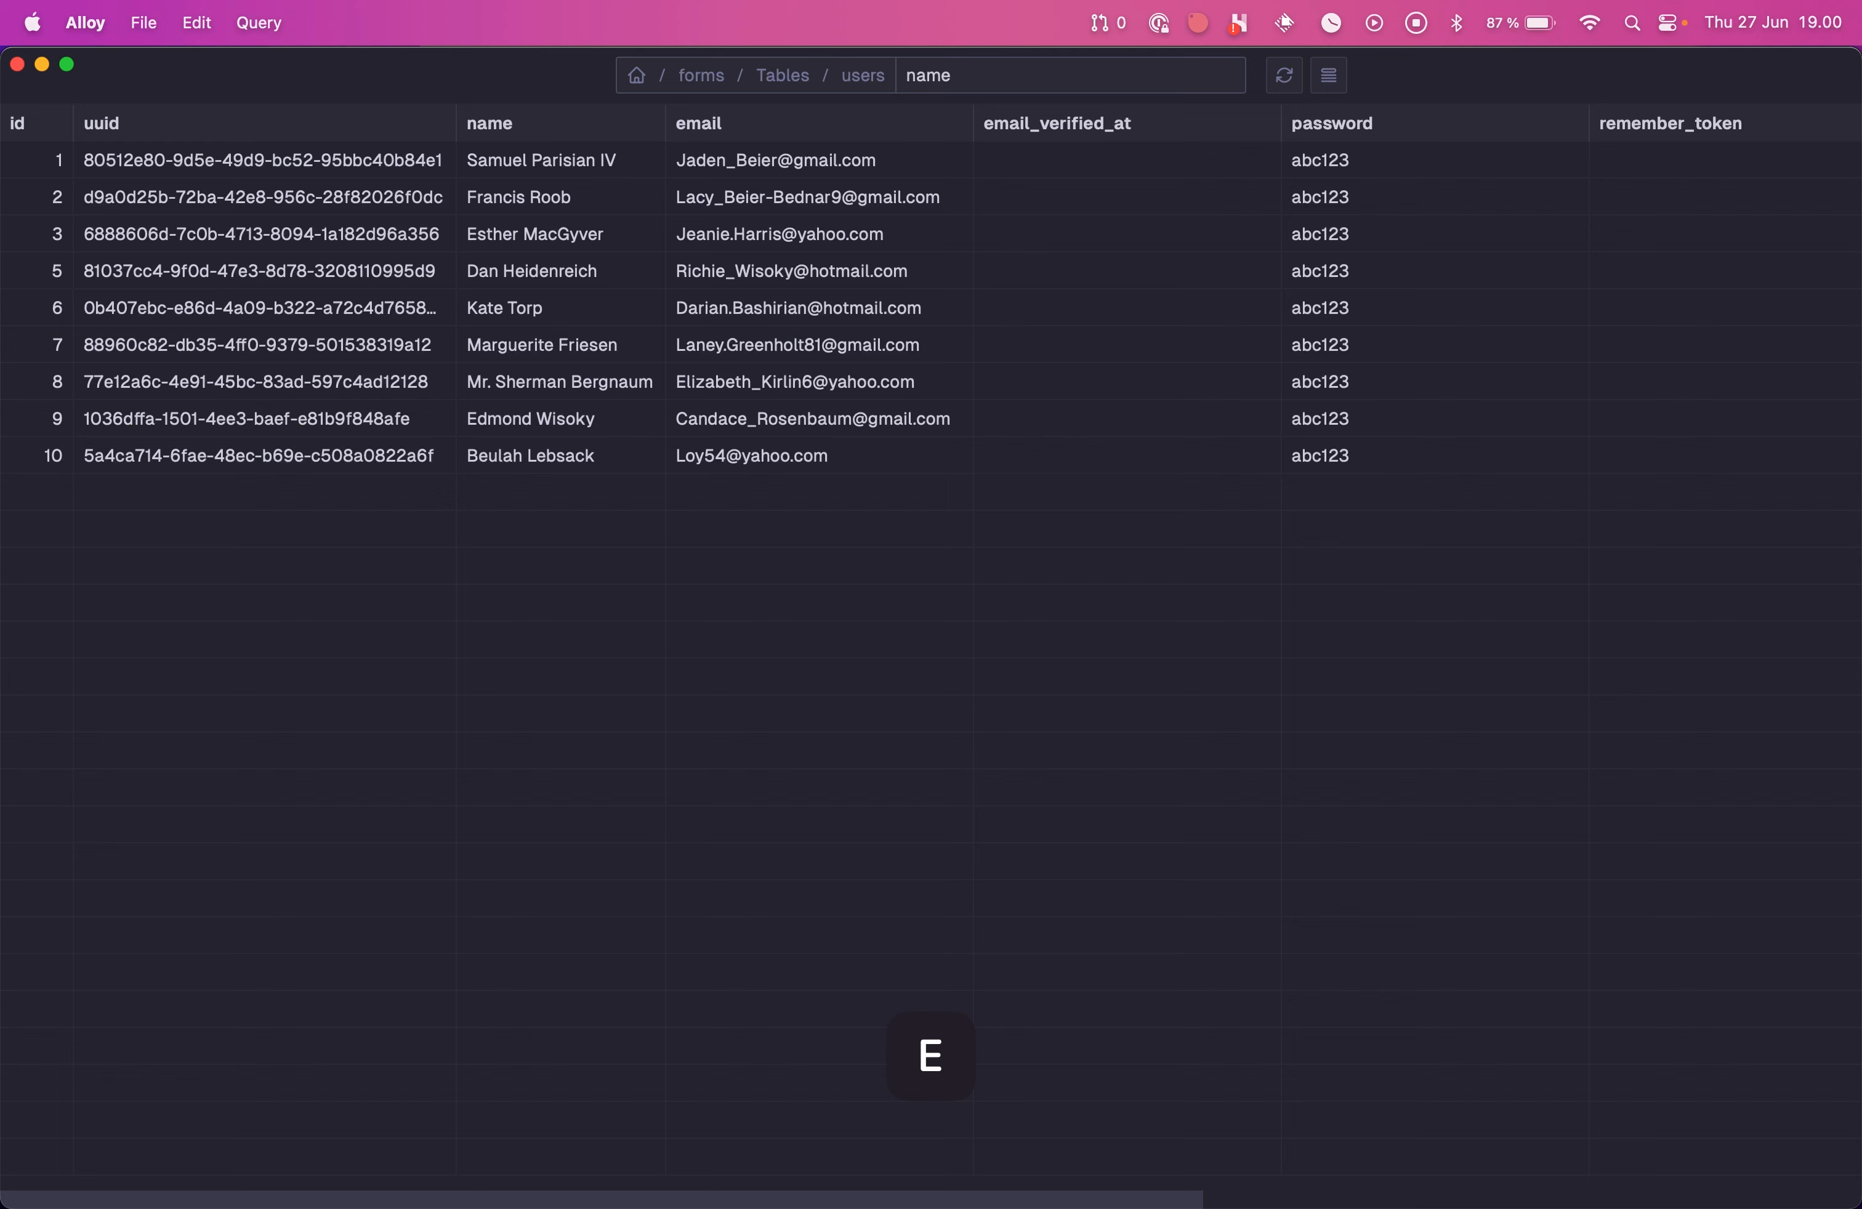
pyautogui.write(':start')
pyautogui.write('=S')
pyautogui.press('Return')
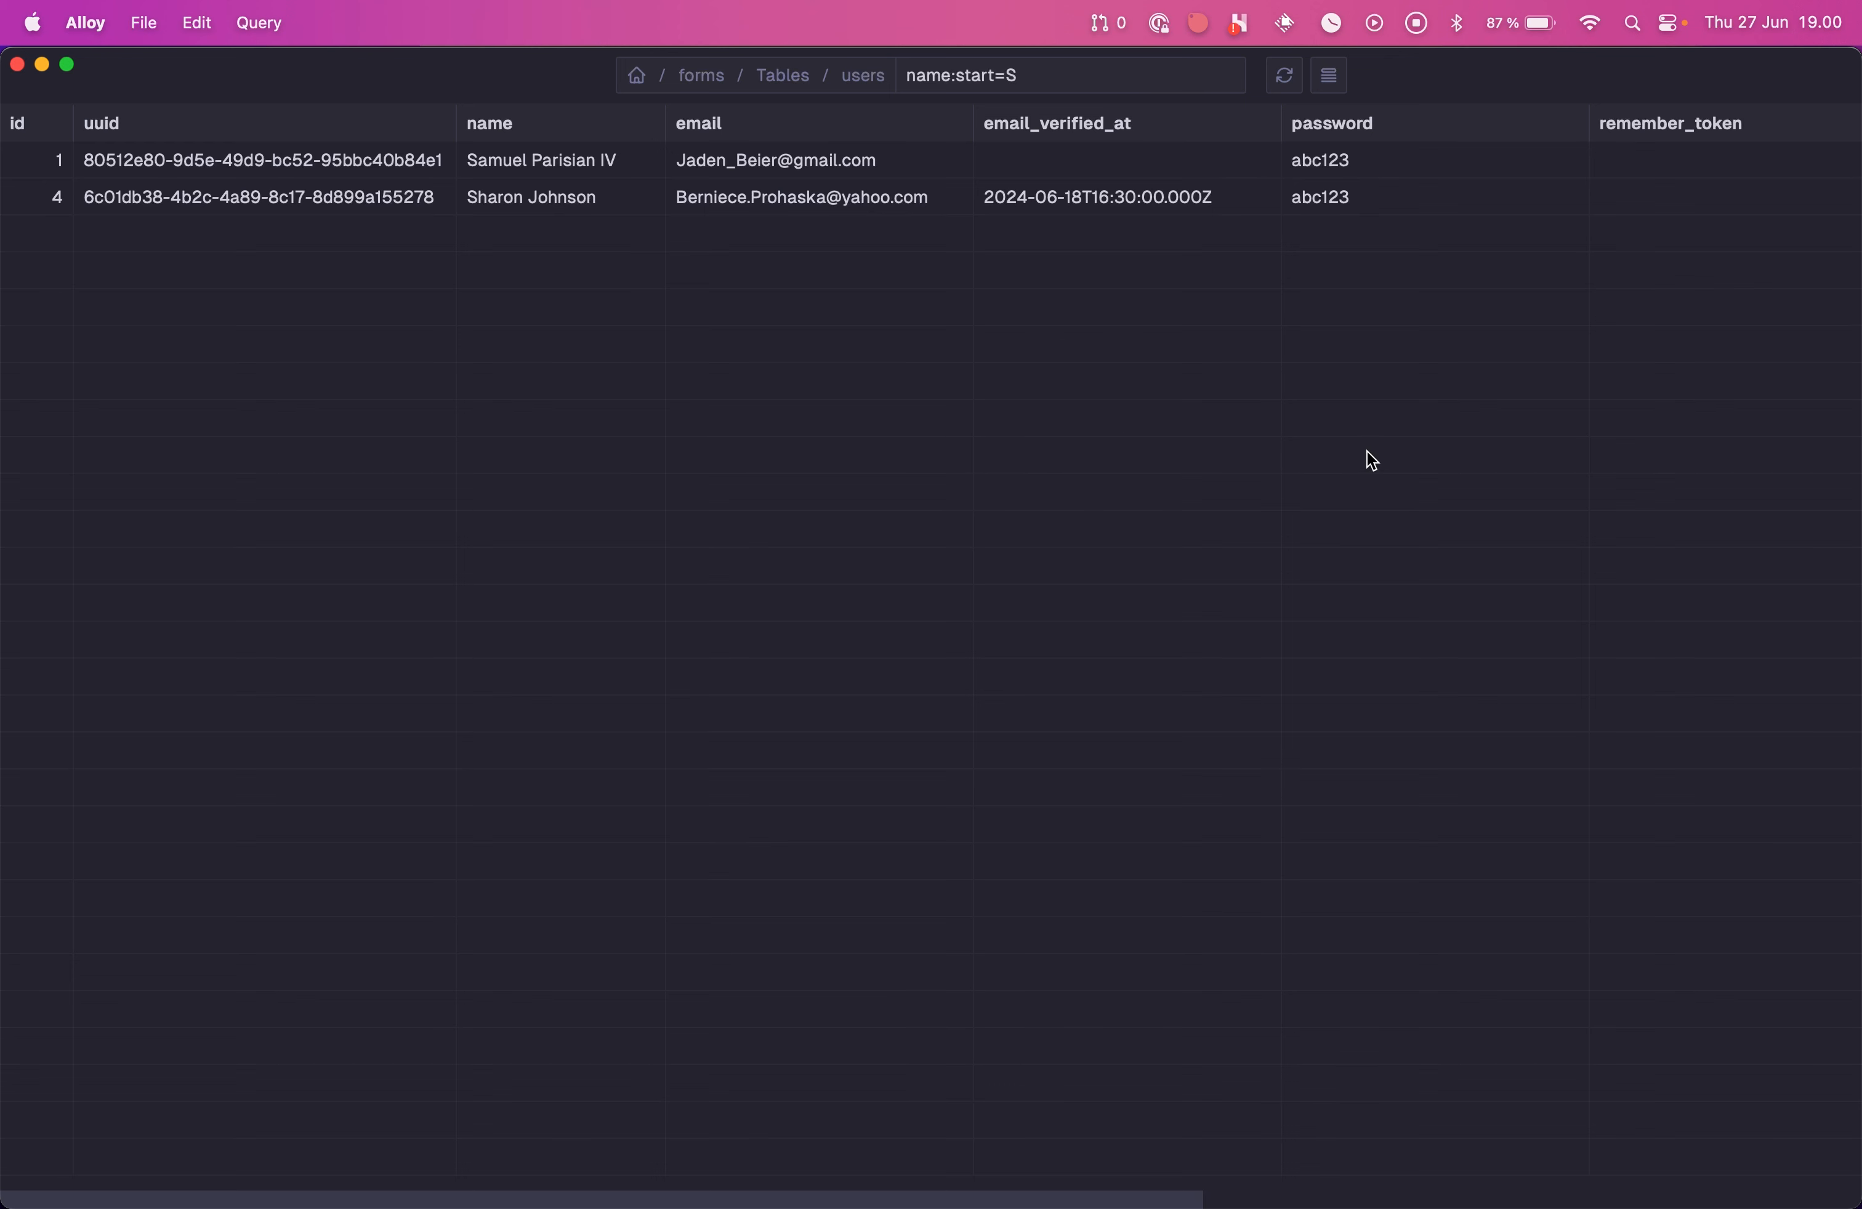
# Step: Replace the users filter with order:name to sort the rows by name
pyautogui.press('super+a')
pyautogui.write('order:name')
pyautogui.press('Return')
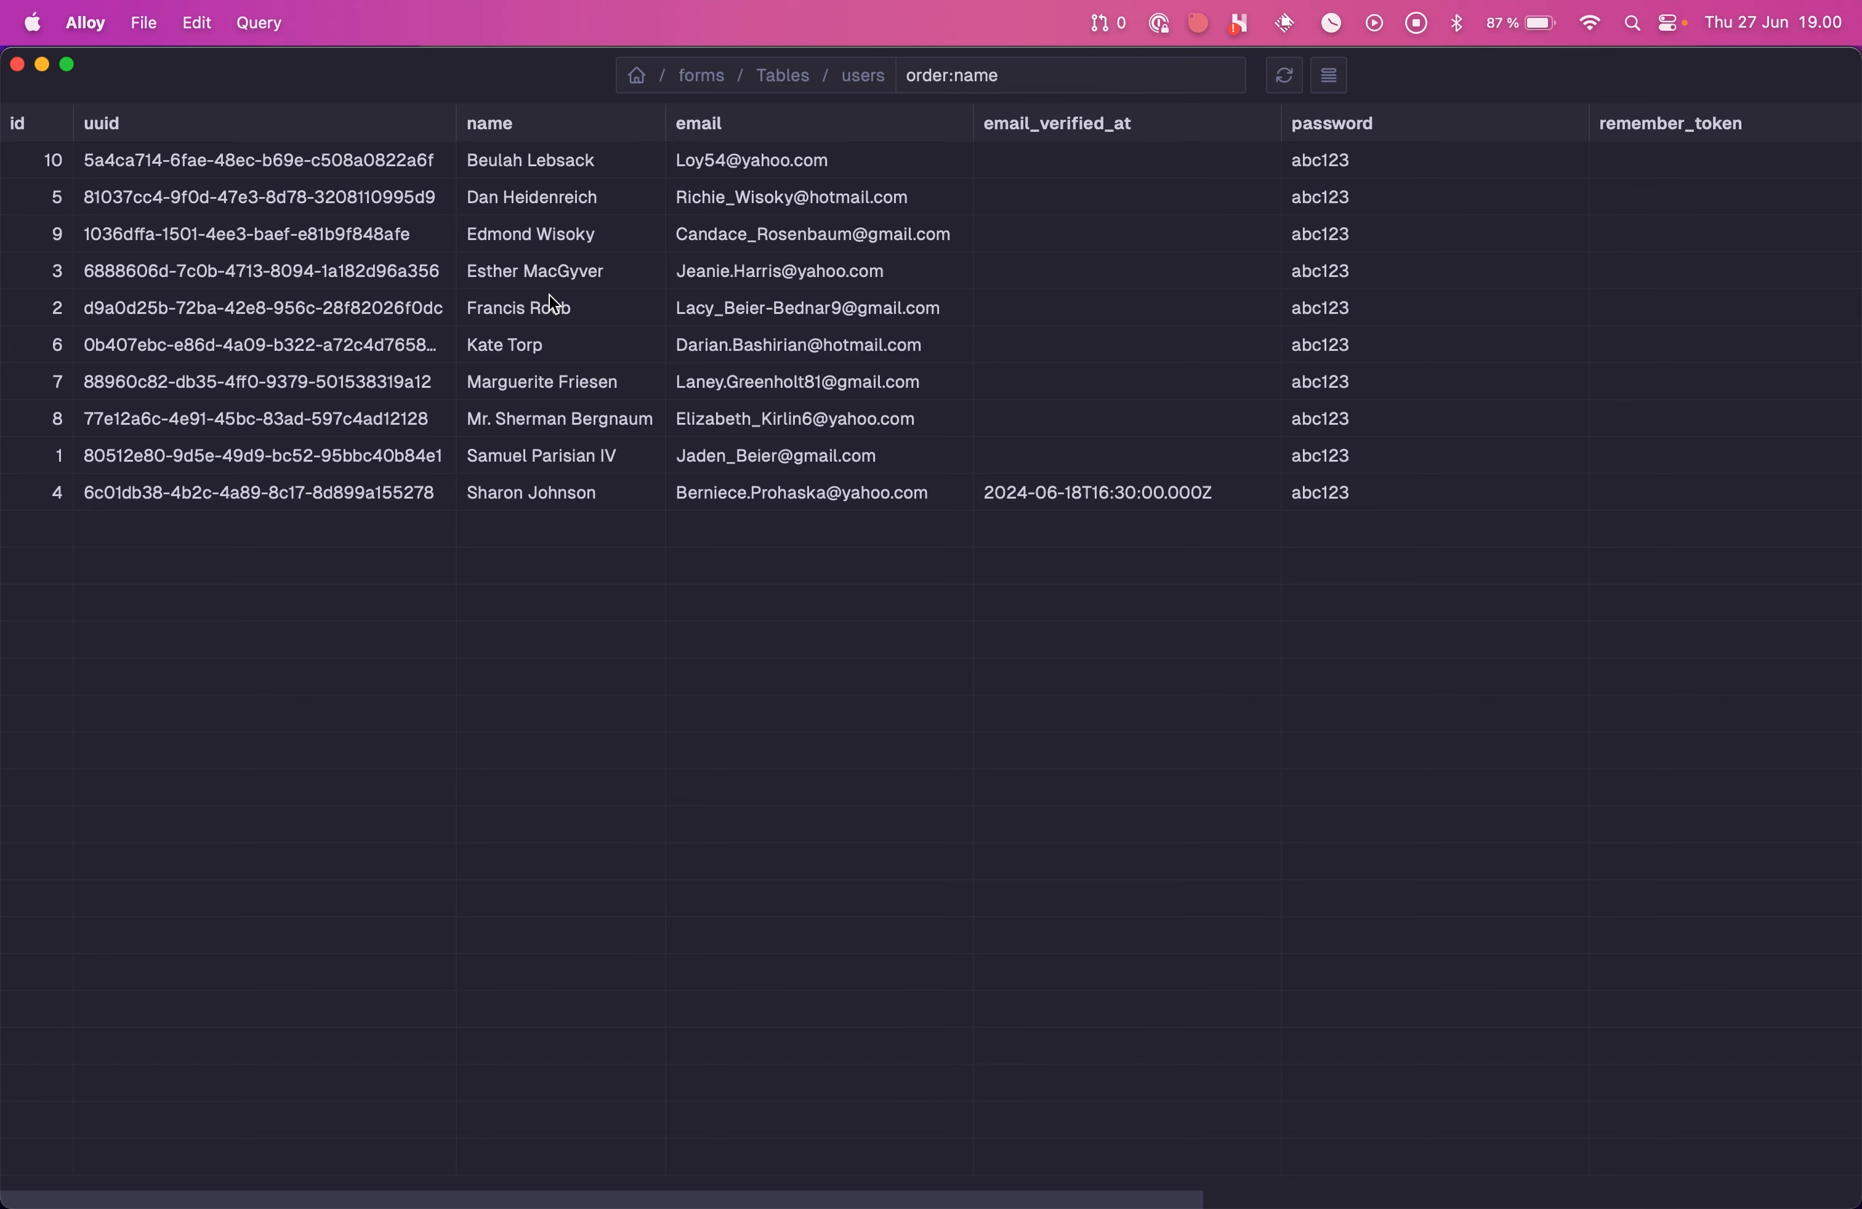
# Step: Reverse the name sort of the users table by changing the query to descending:name
pyautogui.press('super+f')
pyautogui.press('Left')
pyautogui.hotkey('alt', 'shift', 'Right')
pyautogui.write('descending')
pyautogui.press('Return')
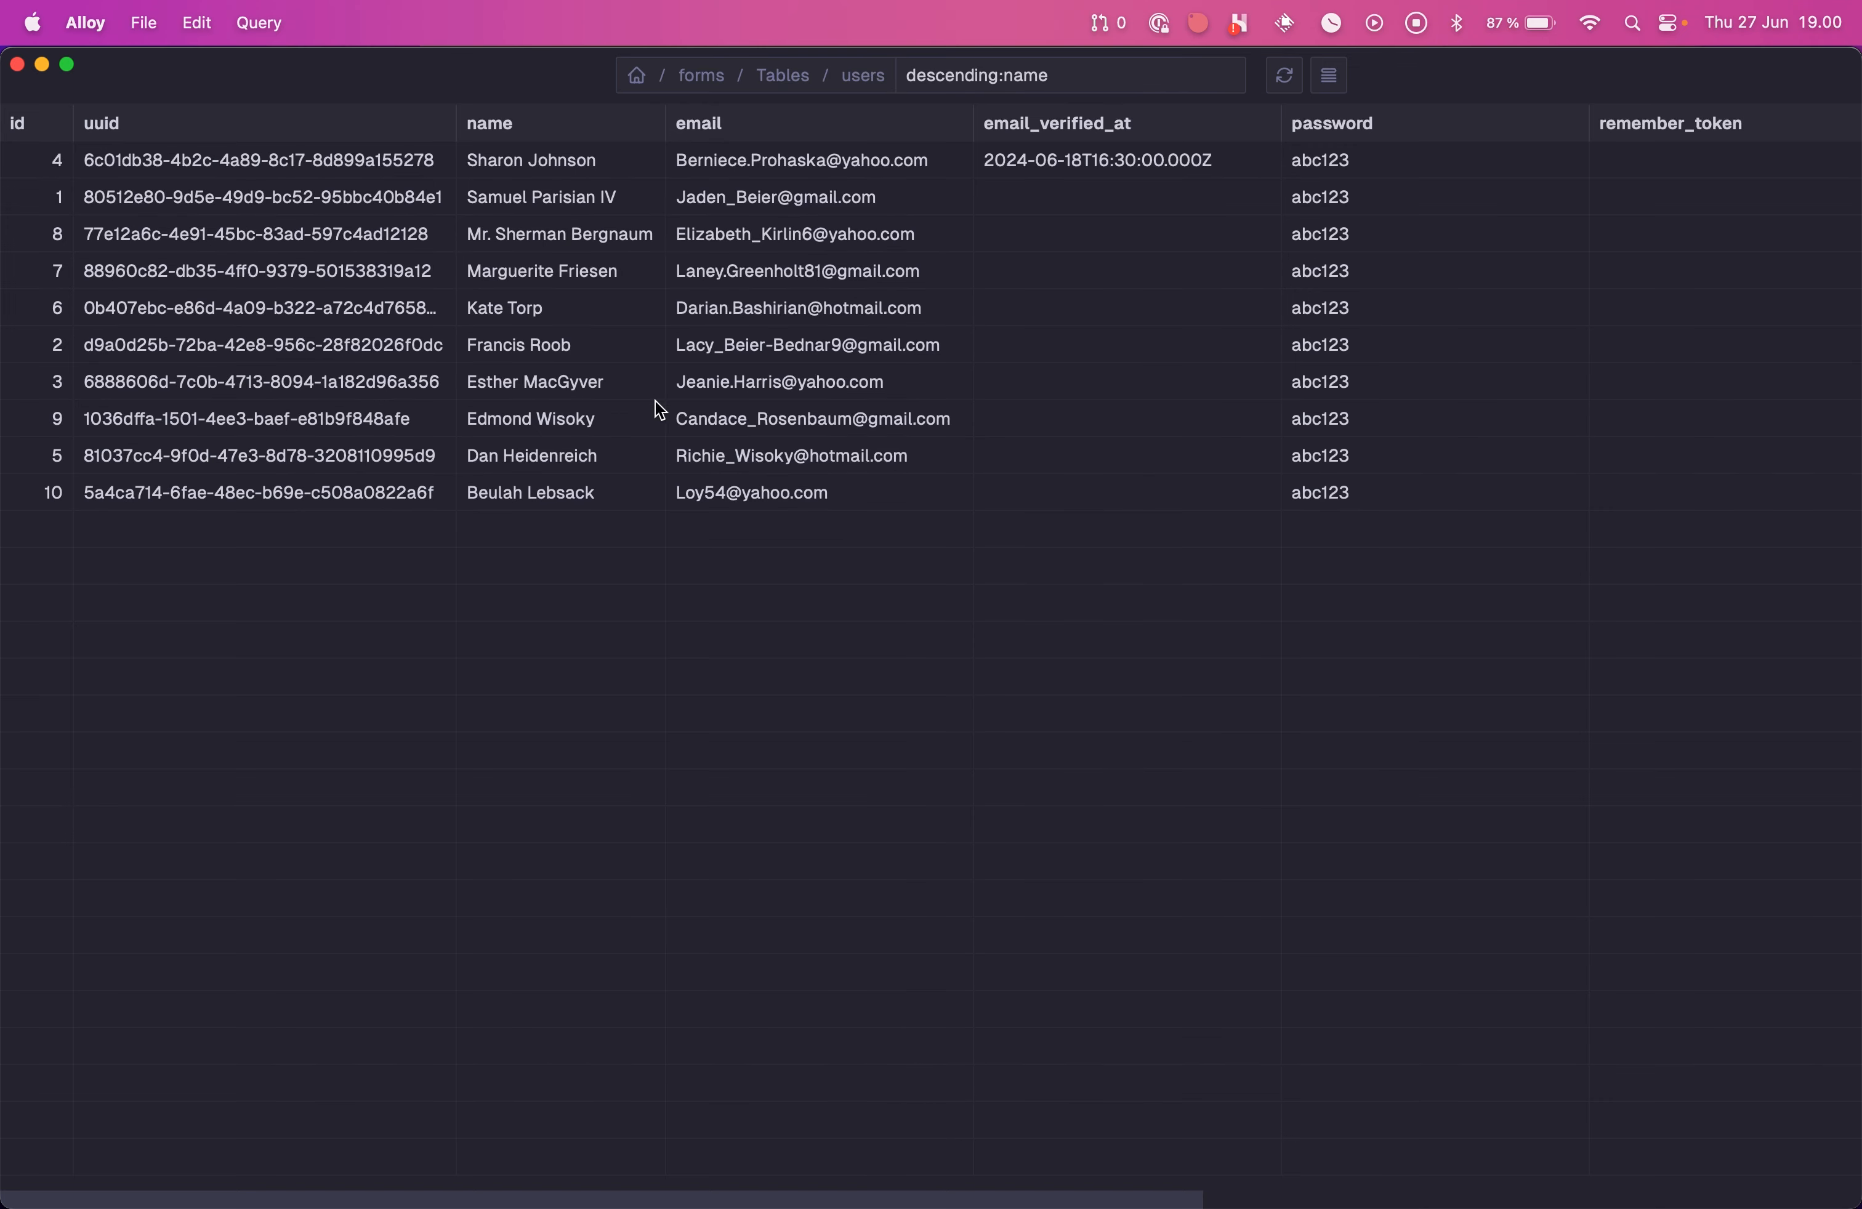